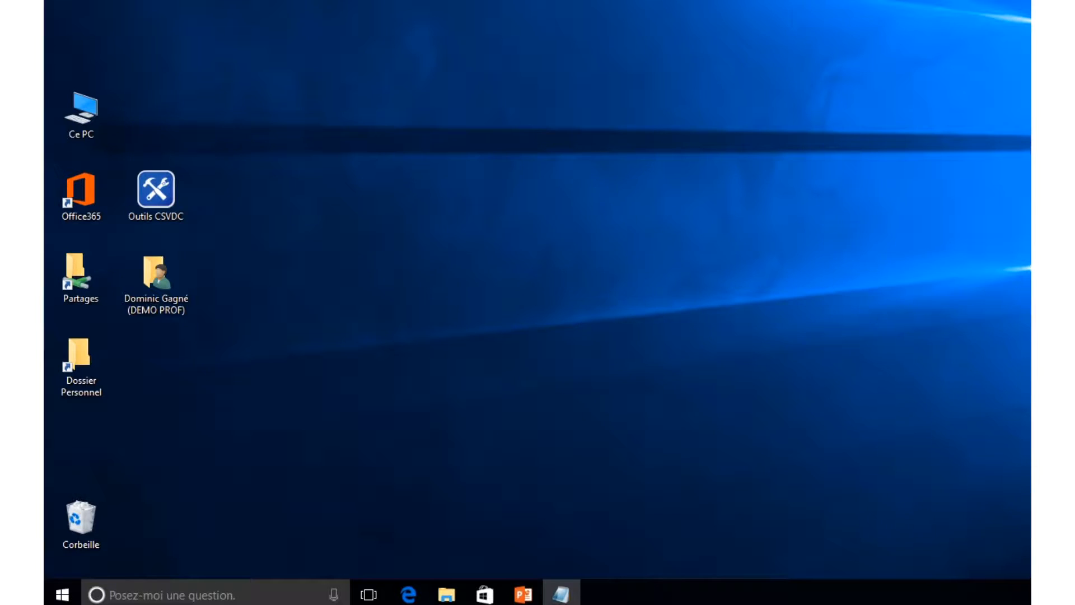
- Browse Documents > Tous-mes-fichiers-et-dossiers > Dossier1 and view Fichier 1.docx in Word
double_click(176, 267)
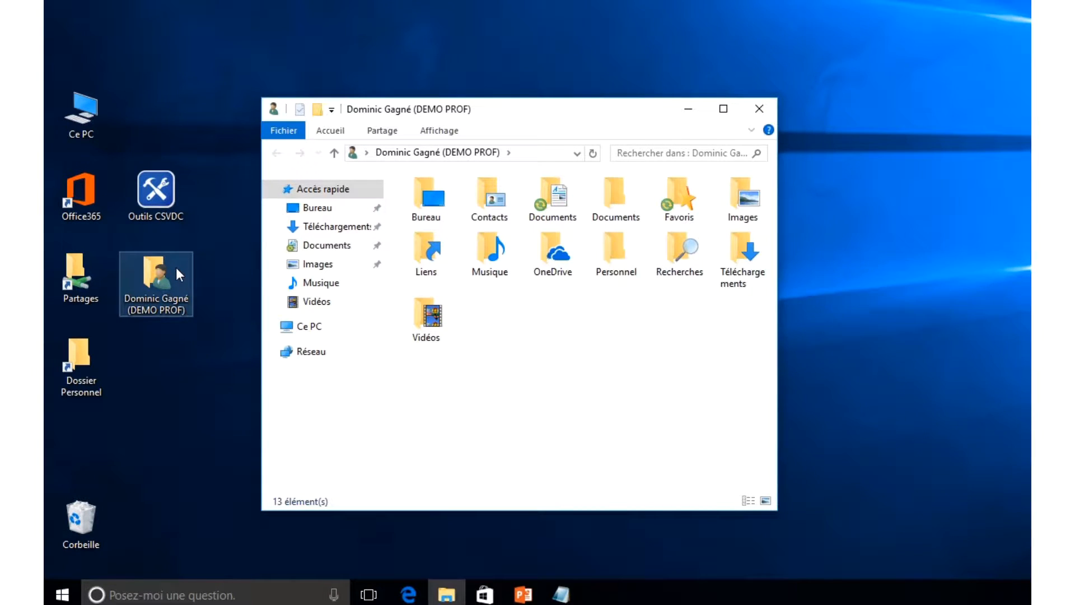
left_click(563, 208)
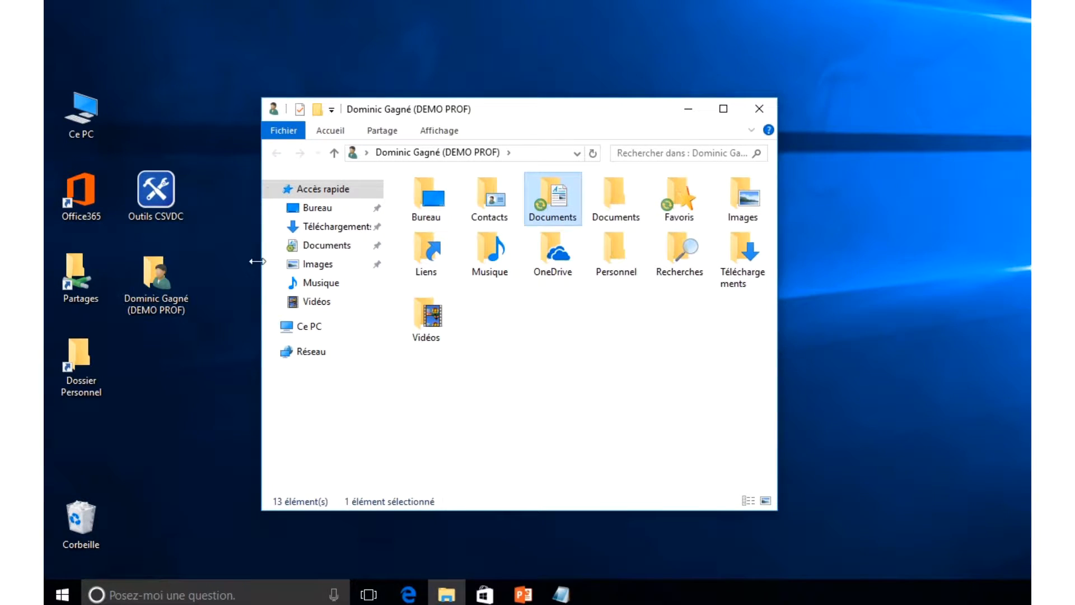
double_click(567, 201)
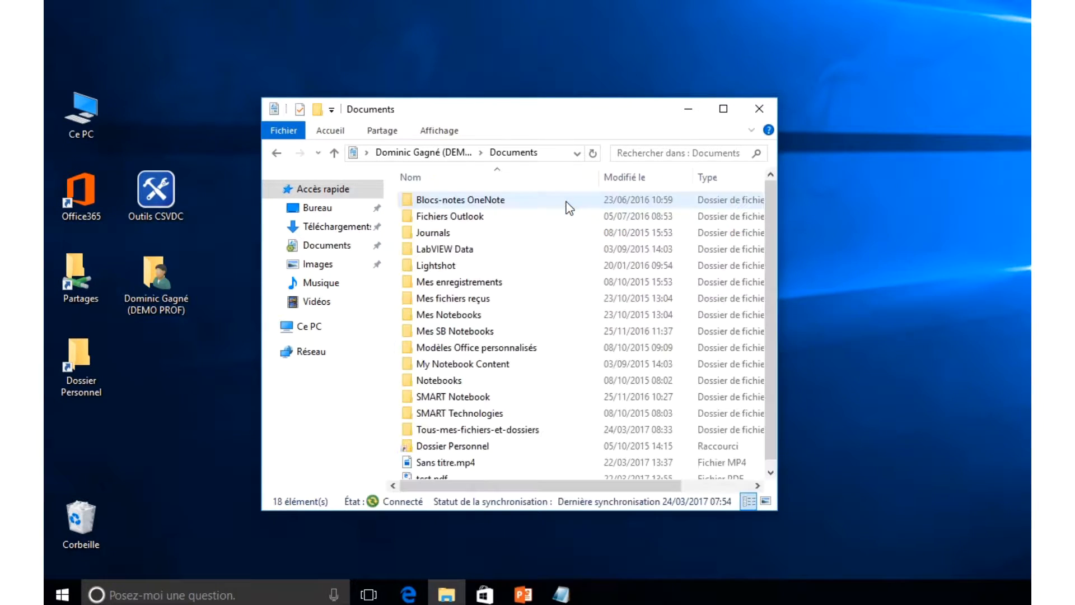
double_click(454, 430)
double_click(432, 200)
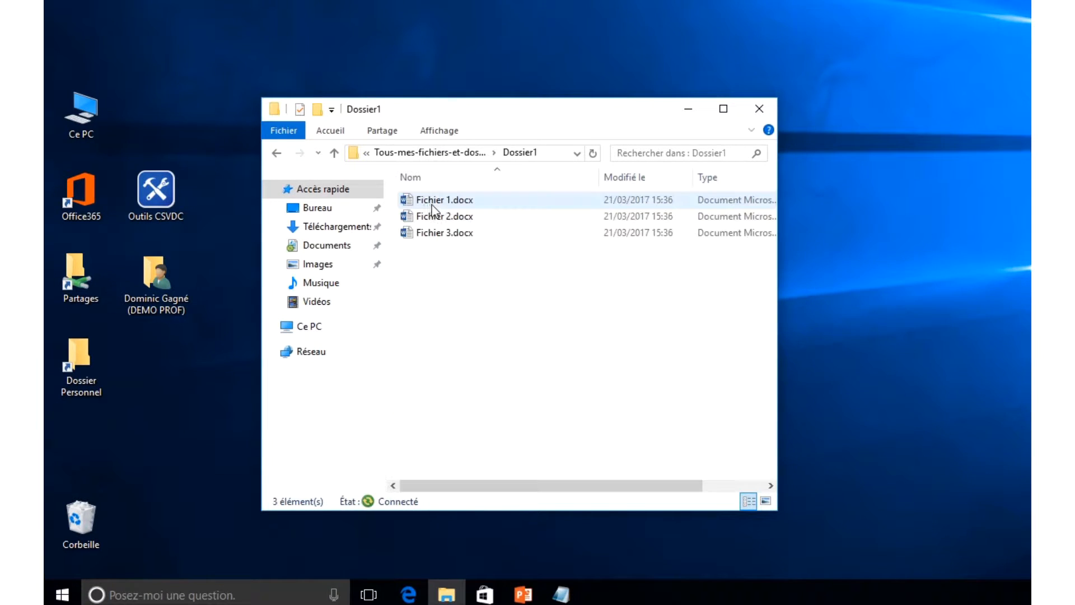
double_click(429, 201)
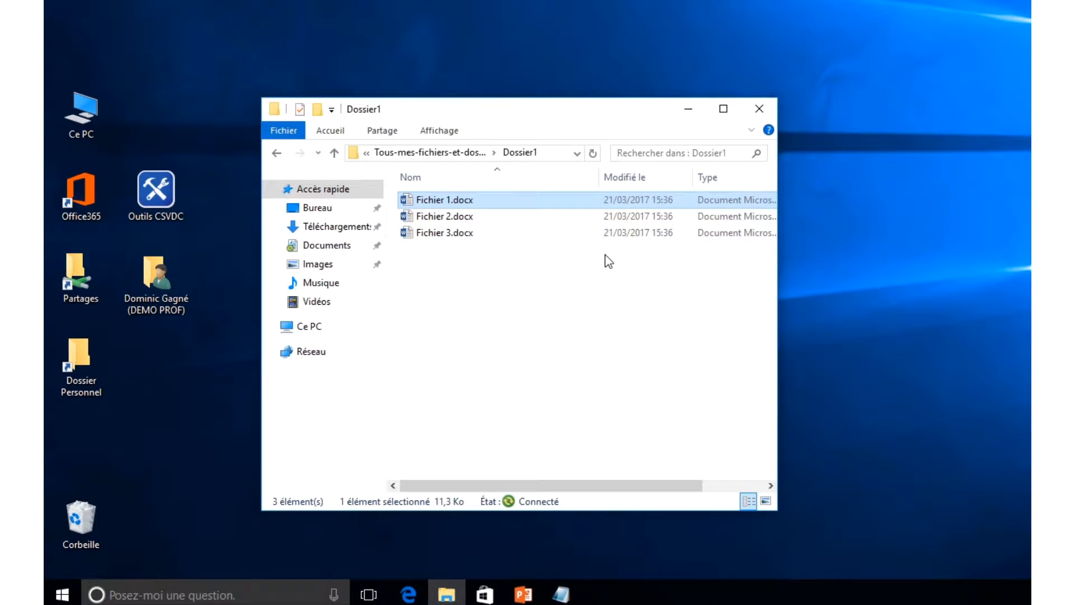
left_click(607, 258)
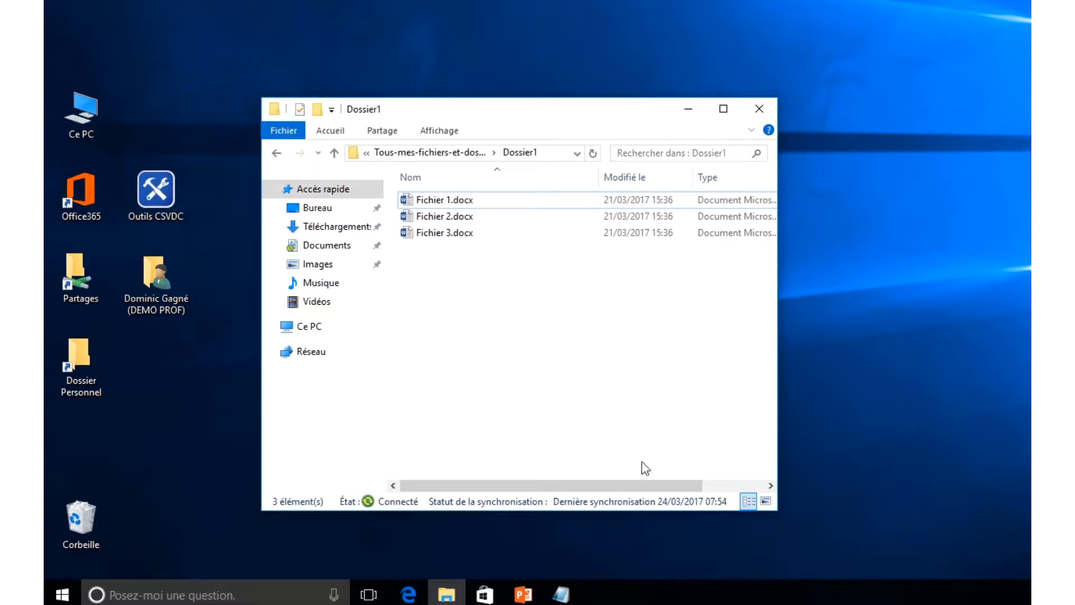
- Check the online Classroom folder in Edge, showing Classe-Dom-TEST01, then minimize the browser
left_click(408, 594)
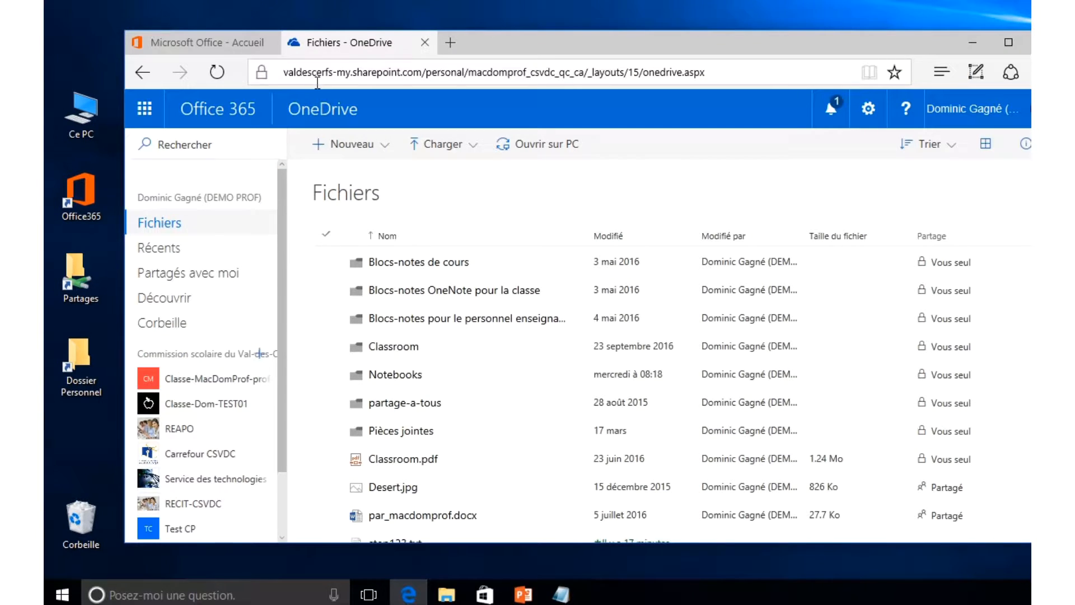
left_click(226, 53)
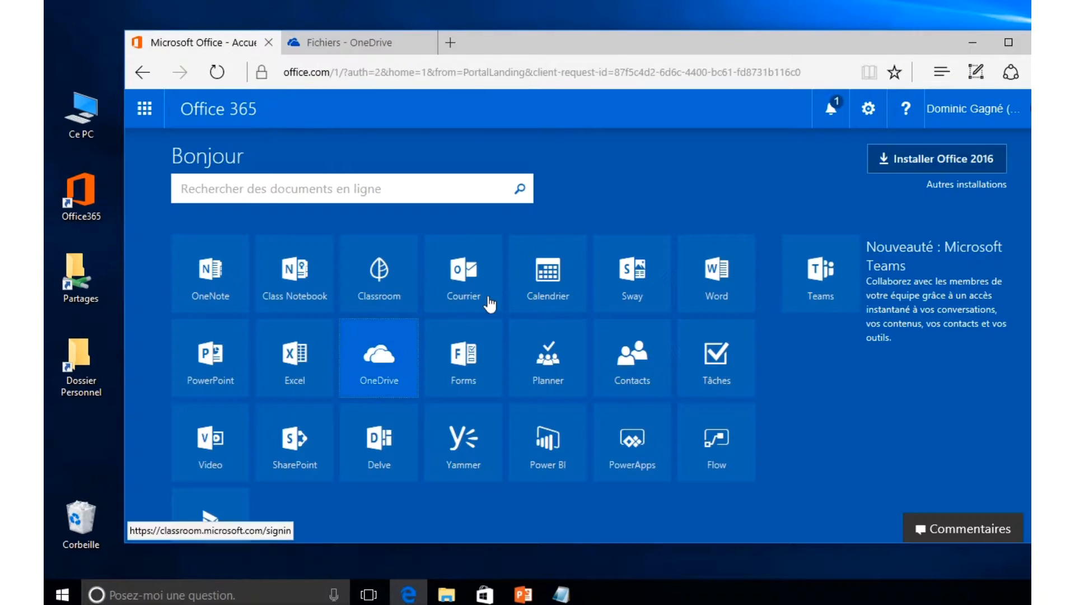
left_click(377, 41)
left_click(408, 346)
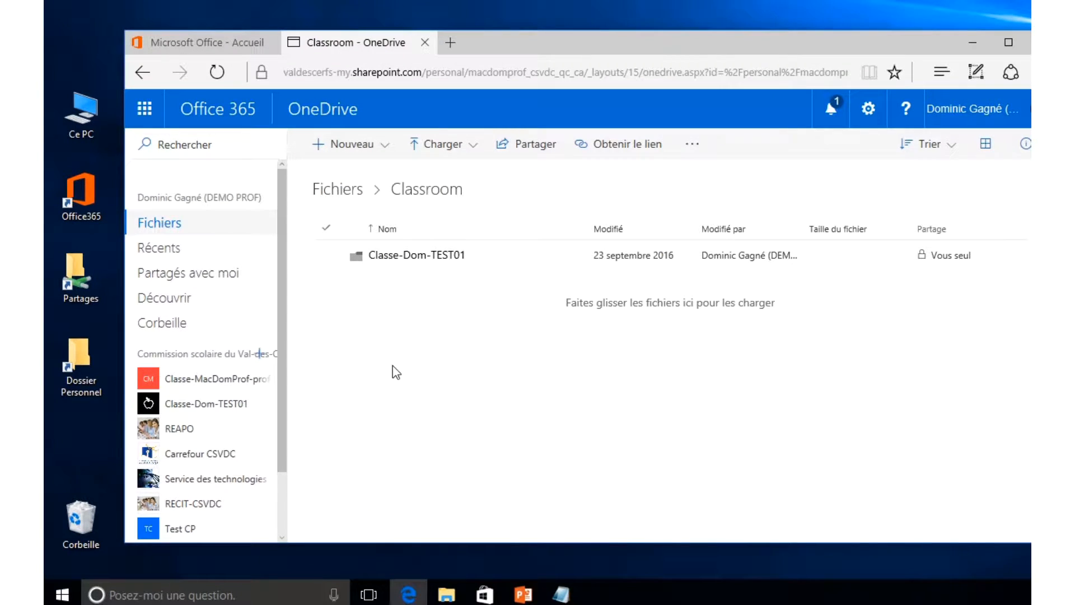
left_click(975, 44)
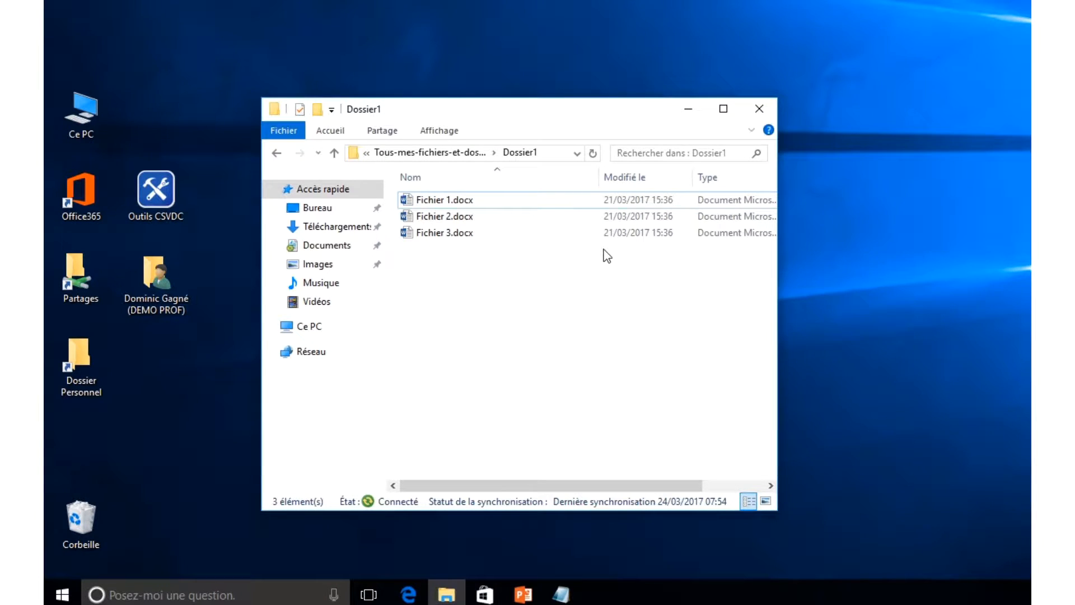
- Go back three levels from Dossier1 to the personal folder root
left_click(277, 154)
left_click(276, 154)
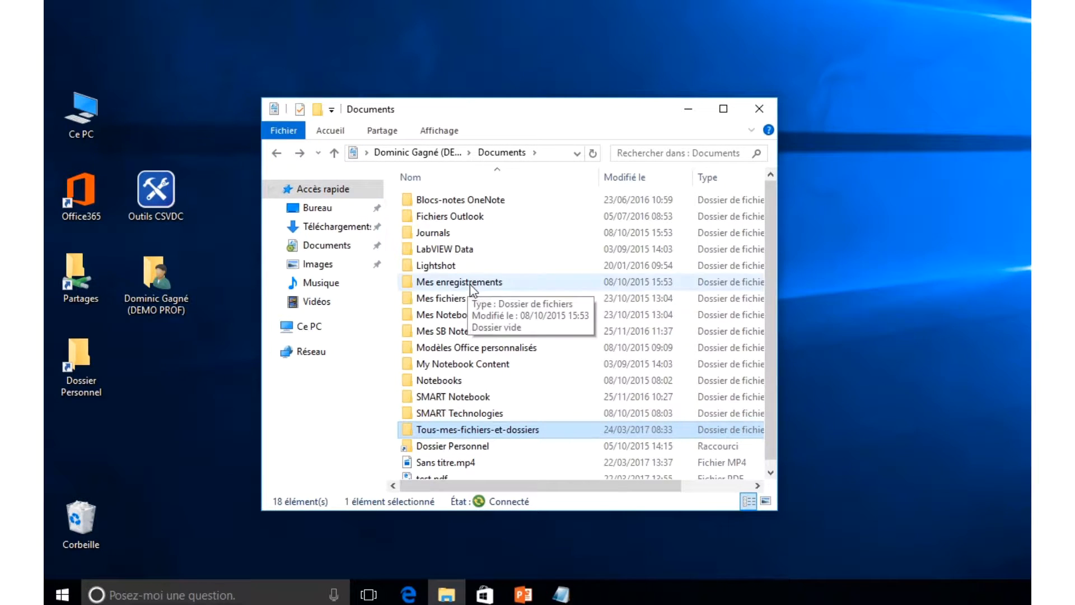
left_click(277, 154)
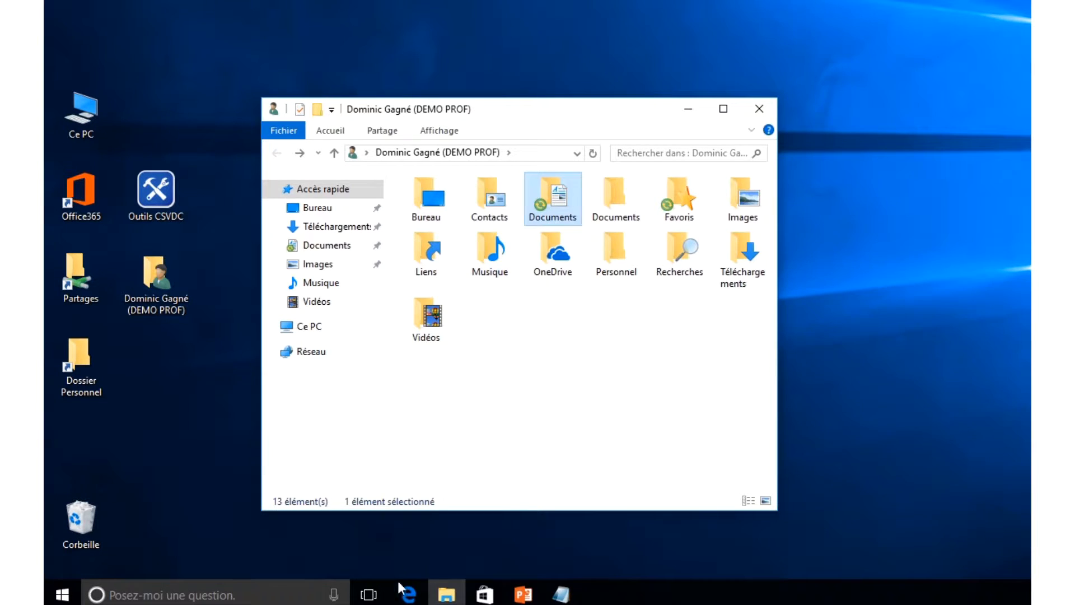
- Review the Office 365 home page in Edge, then move the Explorer window slightly higher
left_click(408, 594)
left_click(252, 43)
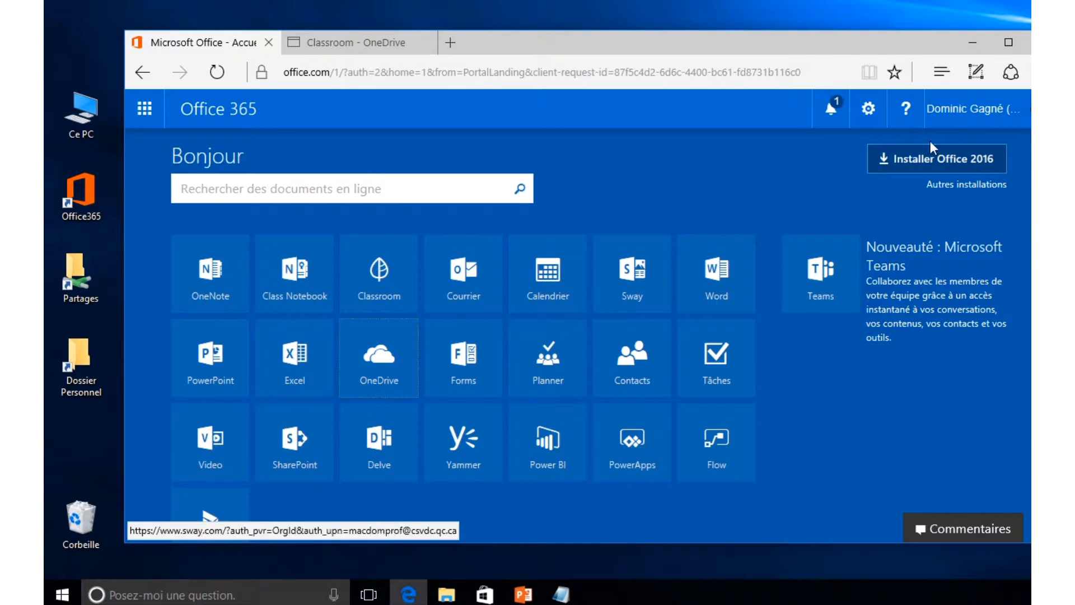
left_click(972, 42)
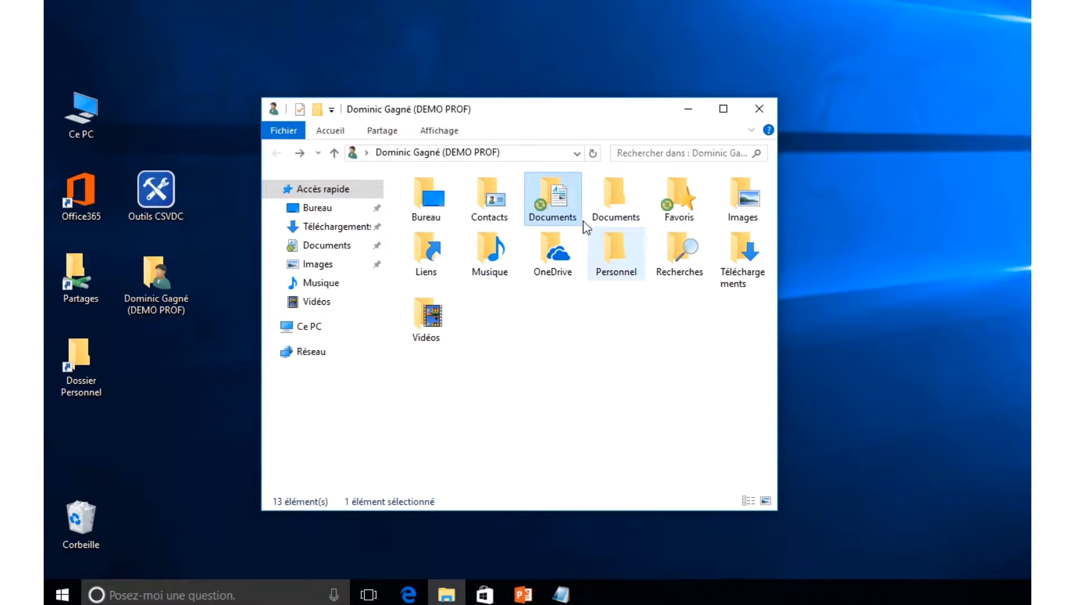
mouse_move(555, 198)
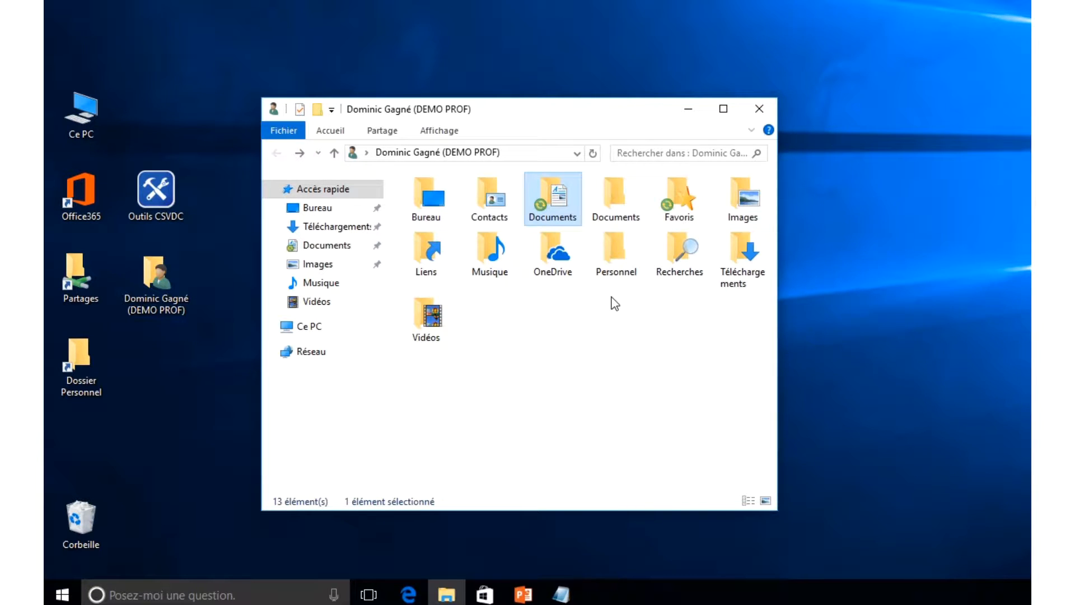
left_click(409, 595)
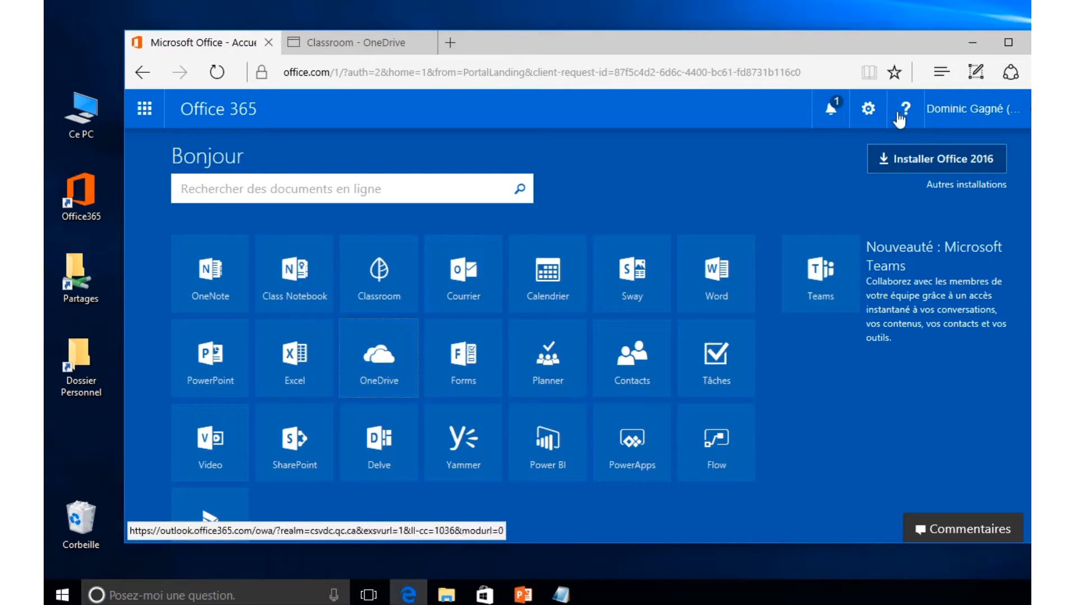
left_click(971, 43)
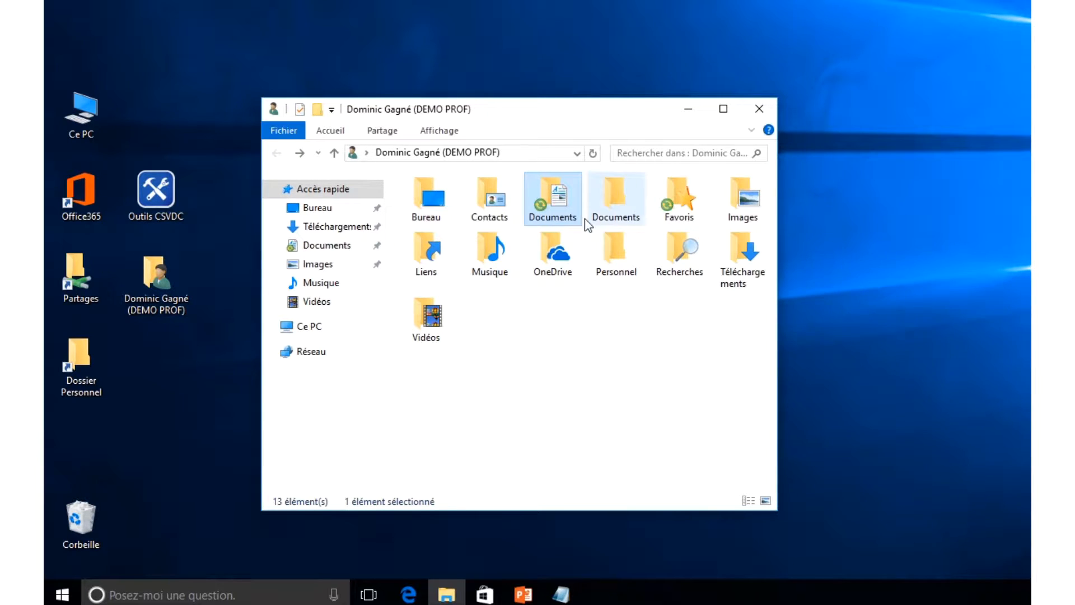
mouse_move(563, 180)
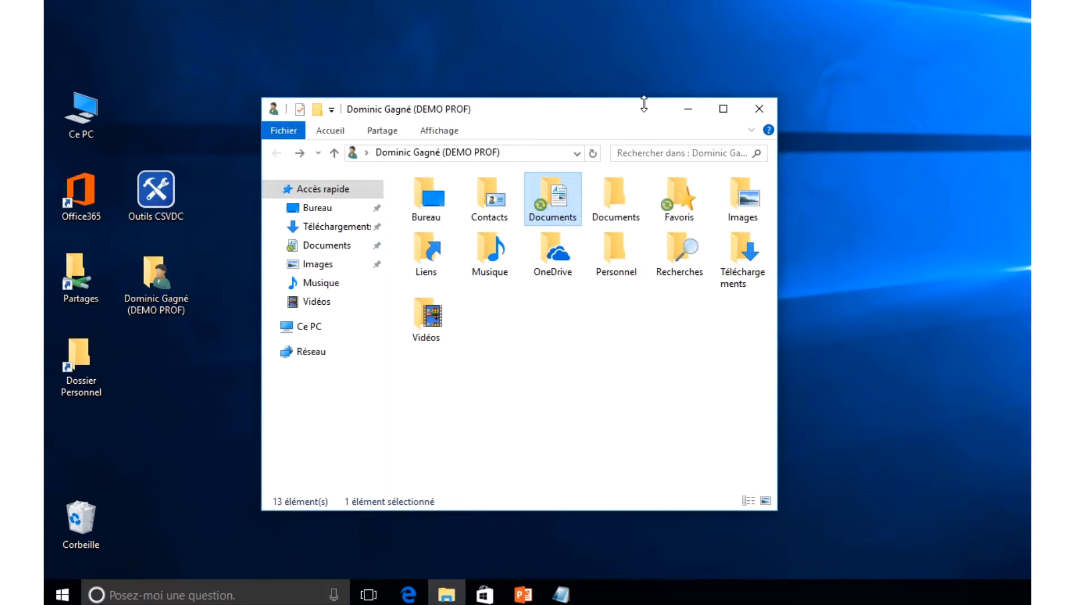
left_click_drag(641, 104, 659, 84)
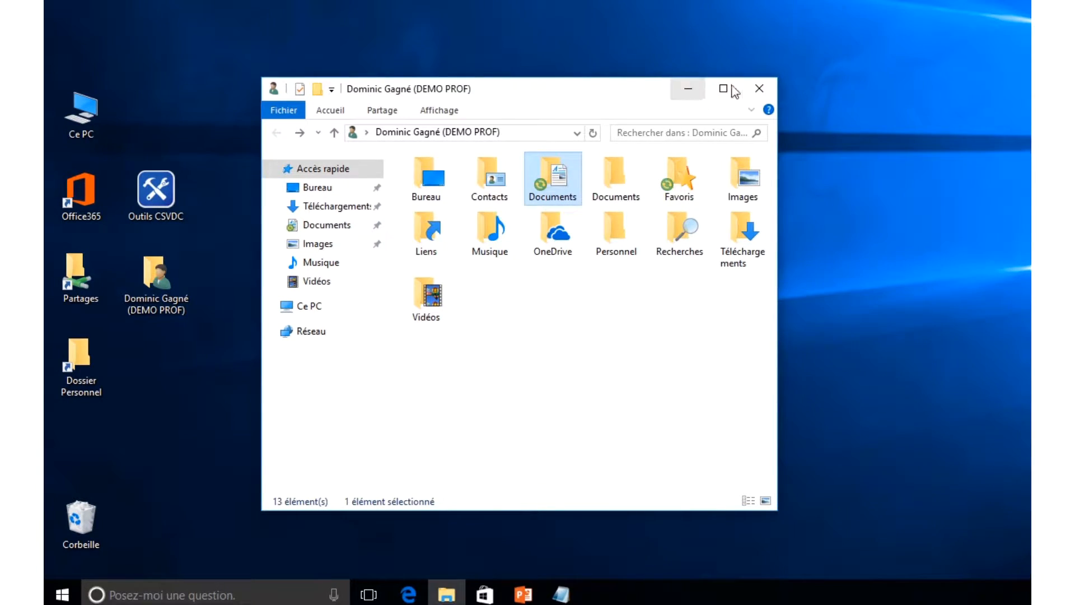
- Close Explorer and launch the OneDrive desktop app by searching 'one' in Start
left_click(759, 89)
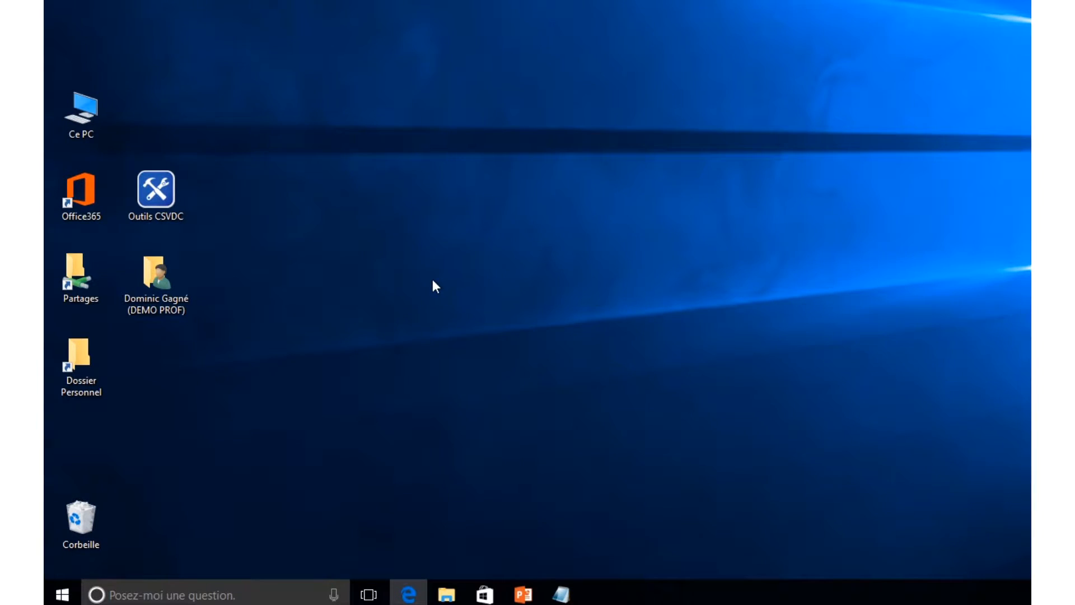
left_click(64, 590)
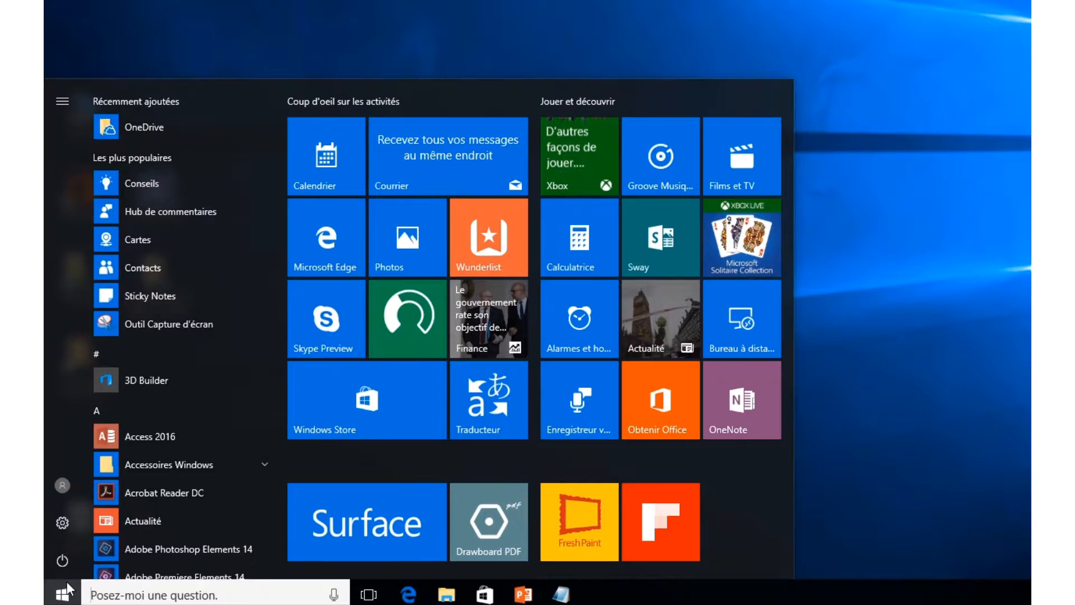
left_click(70, 589)
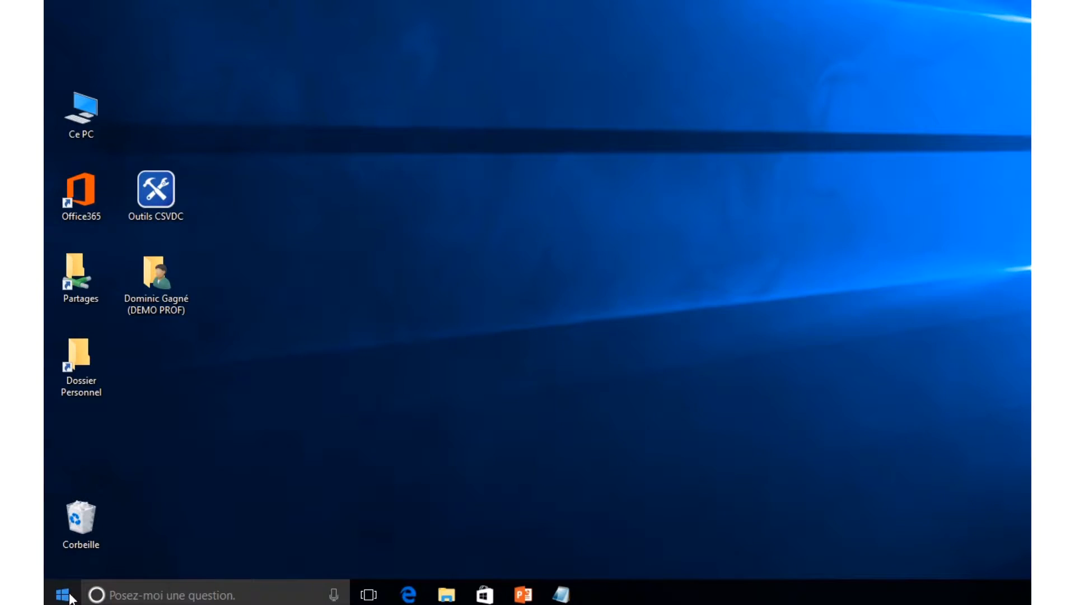
left_click(72, 596)
type("one")
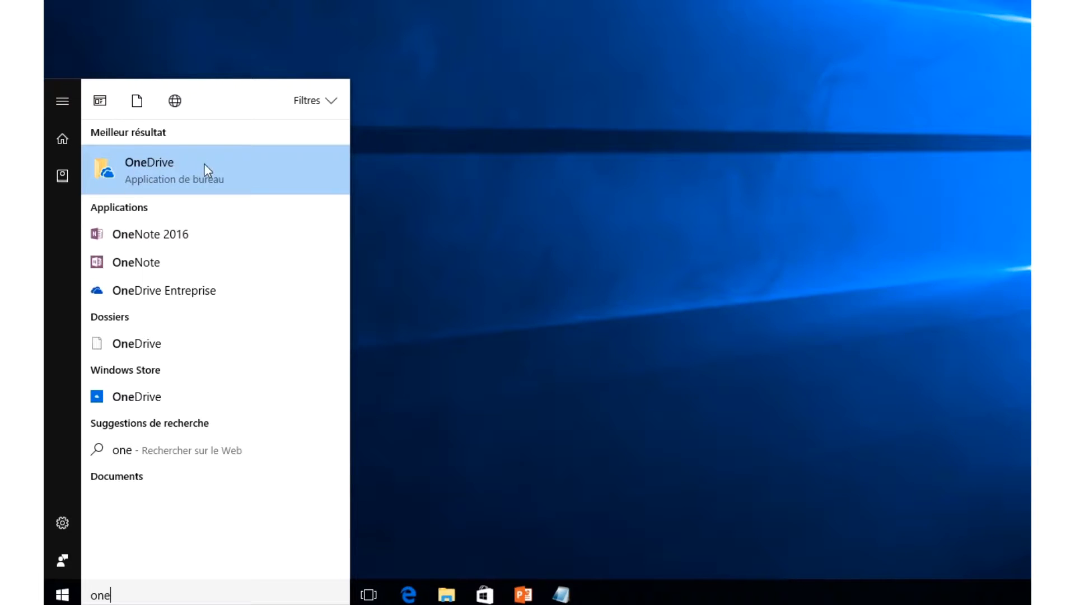
left_click(155, 167)
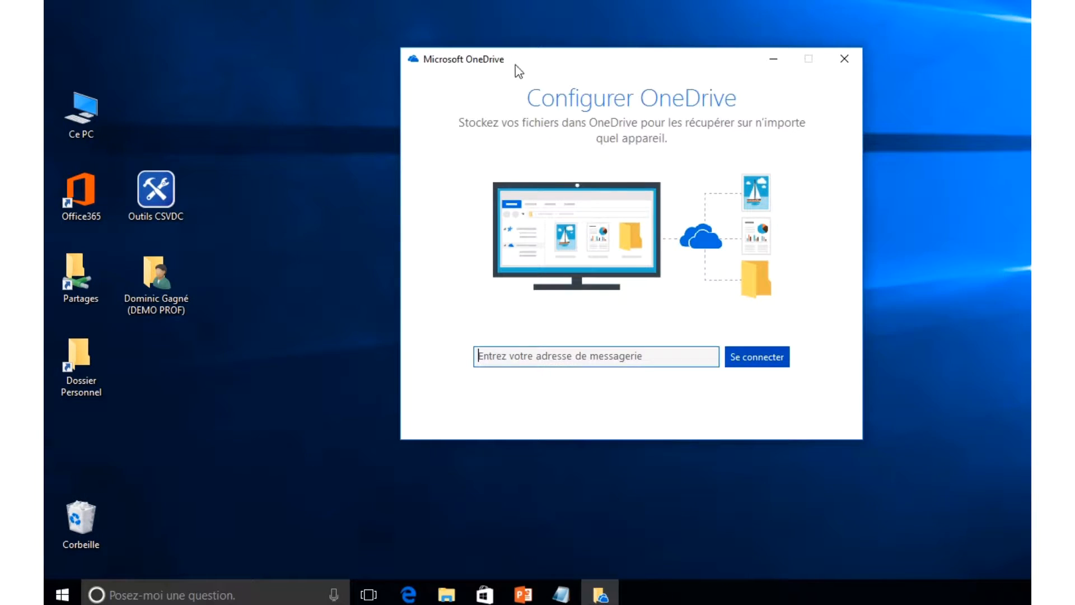
- Search Centre logiciel for 'one' (Microsoft OneDrive 17.3.6705.1122), then close it and Outils CSVDC
double_click(162, 189)
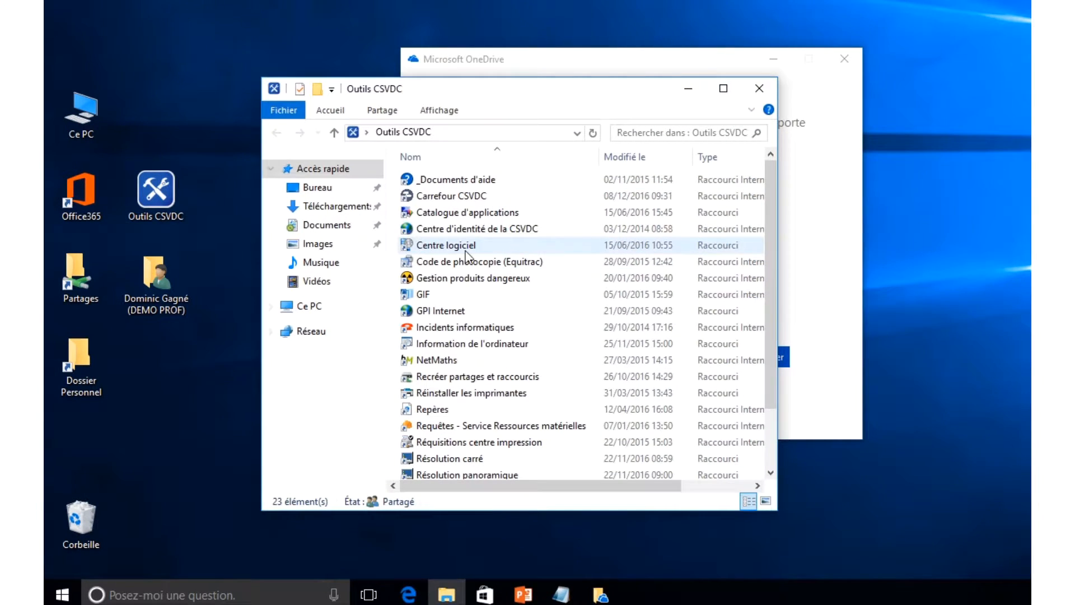
double_click(449, 212)
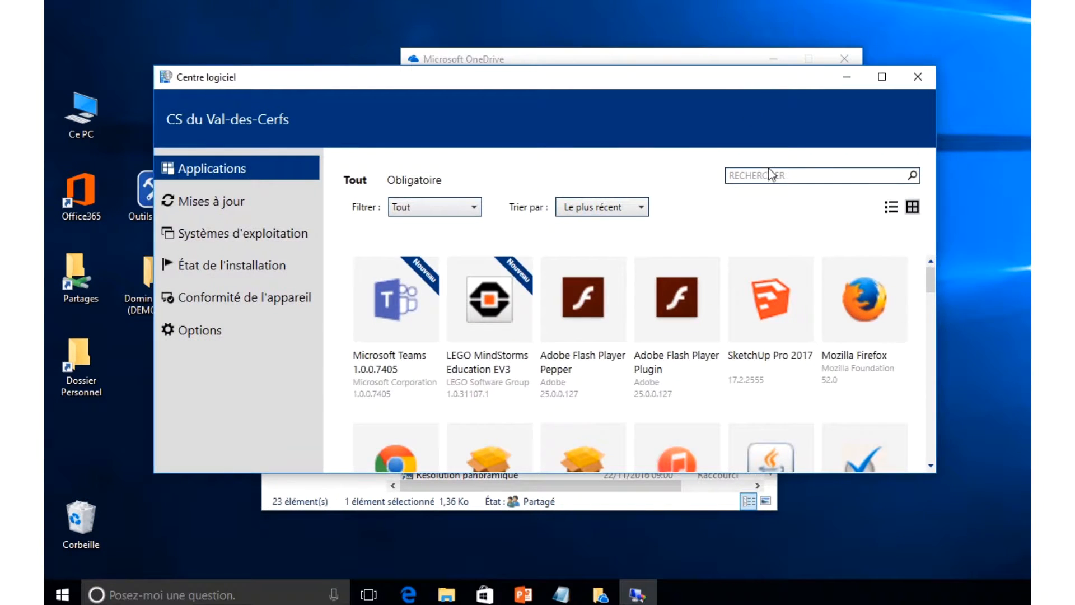
left_click(757, 175)
type("one")
left_click(913, 176)
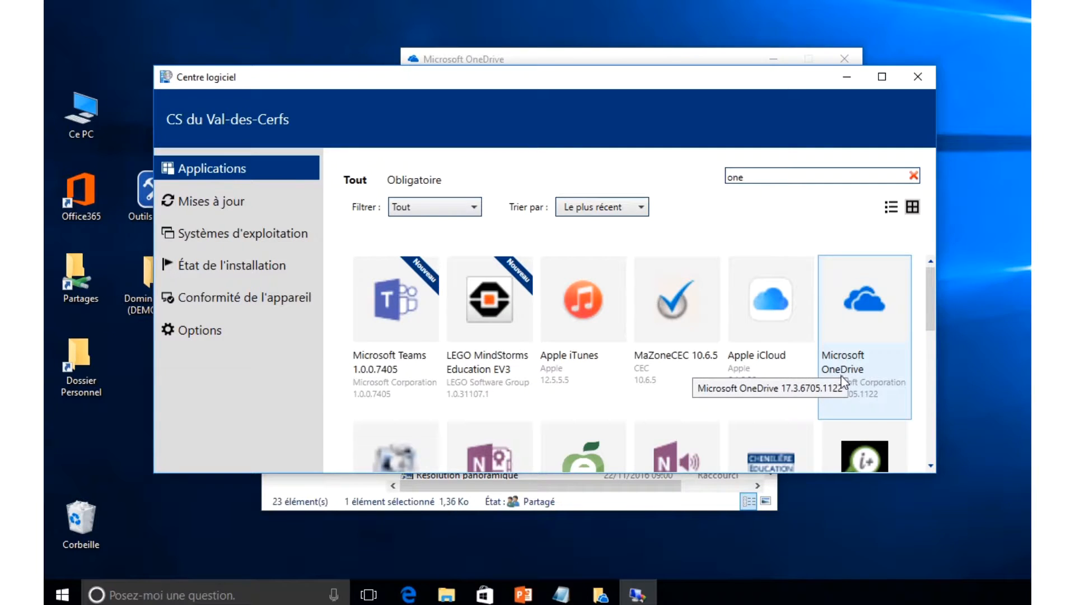
left_click(918, 77)
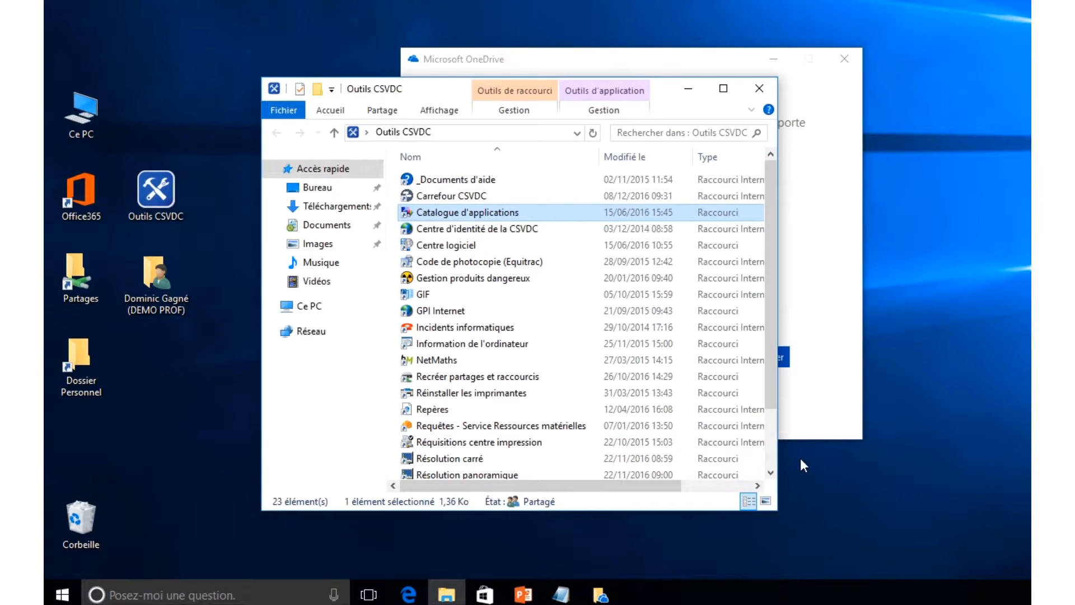
left_click(759, 90)
- Sign in with the school e-mail and password, and accept the default OneDrive folder location
left_click_drag(704, 52, 693, 59)
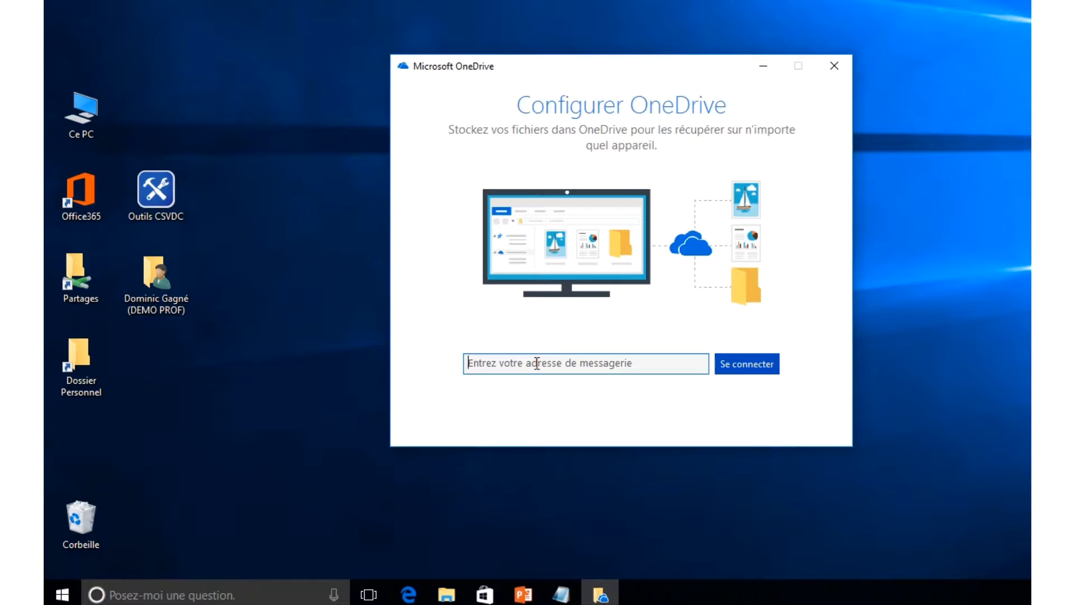
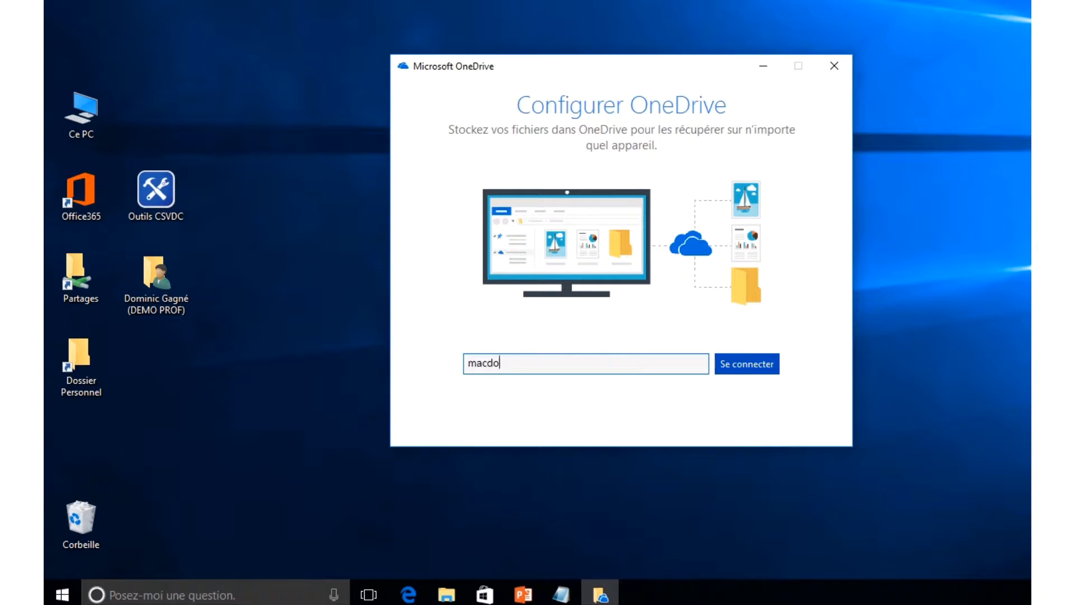
left_click(736, 368)
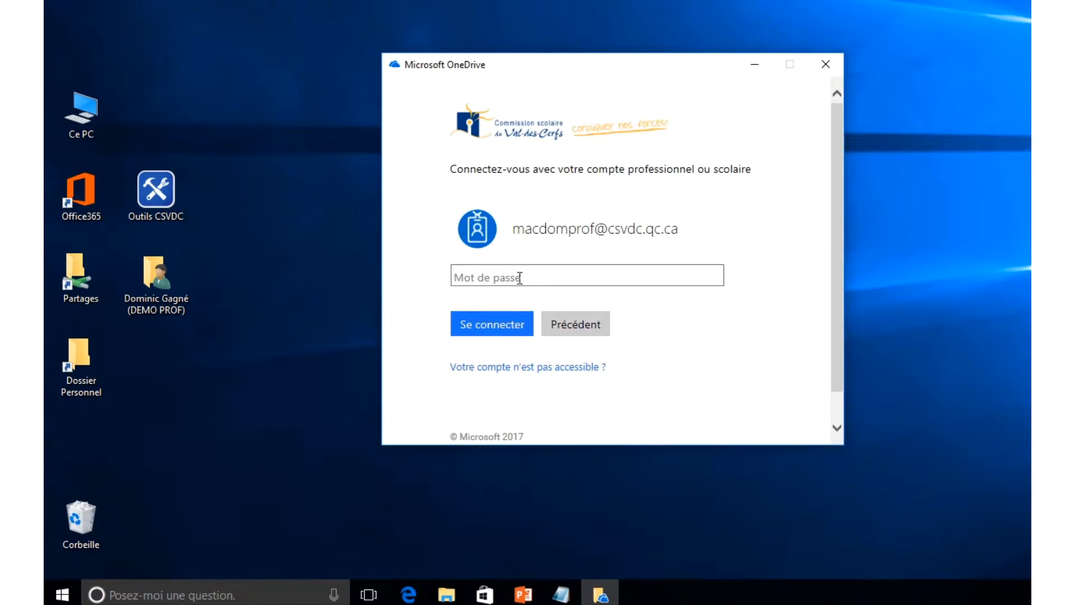
type("••••••••••")
left_click(507, 324)
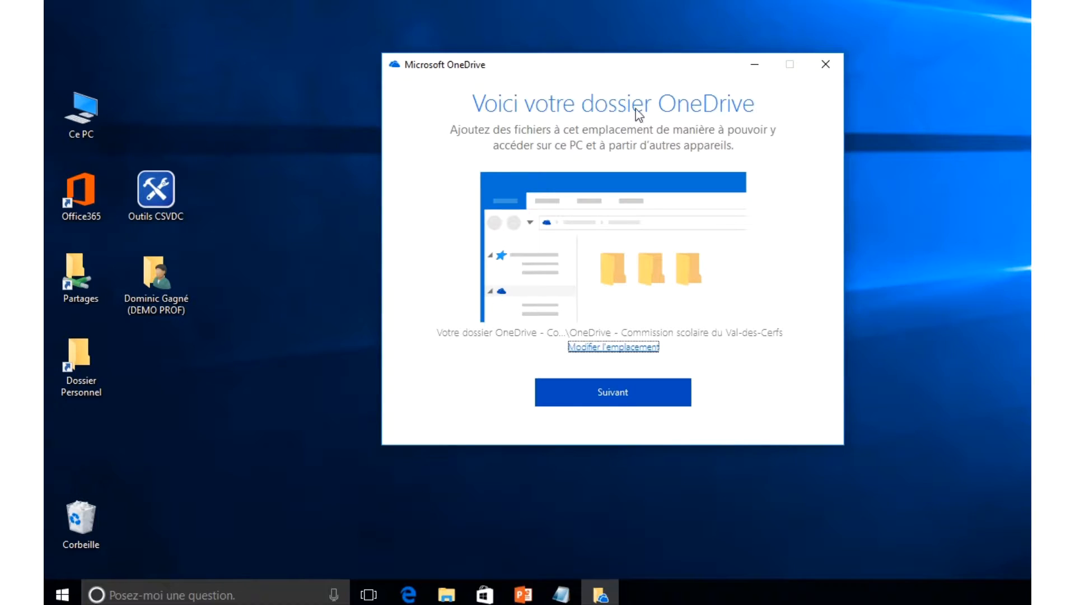
left_click_drag(633, 66, 609, 66)
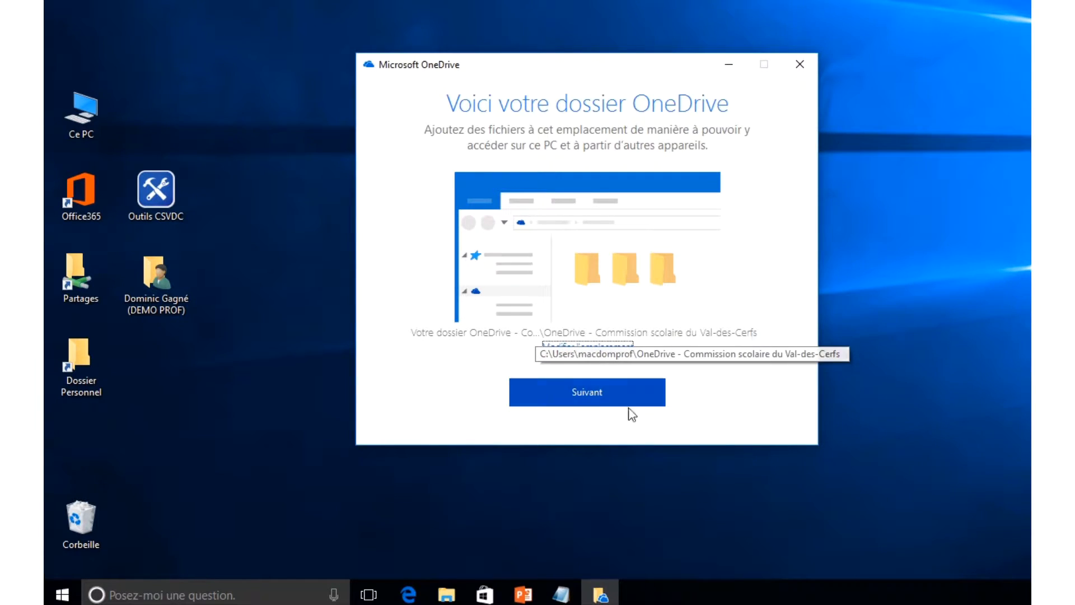
left_click(592, 391)
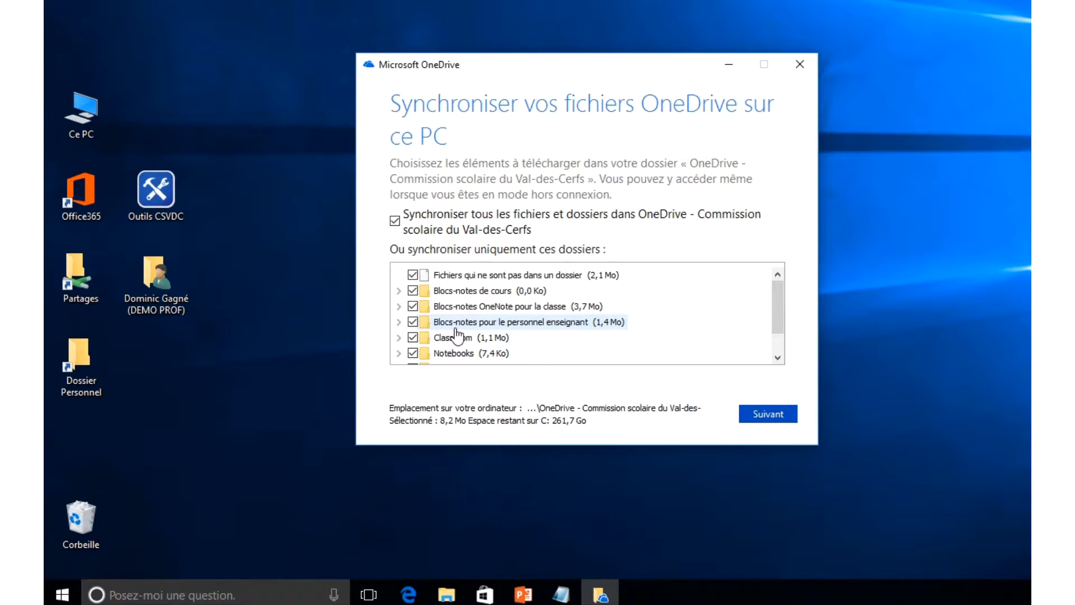
- Keep all folders (8,2 Mo) syncing, open the local OneDrive folder, then close it and minimize Edge
left_click(750, 413)
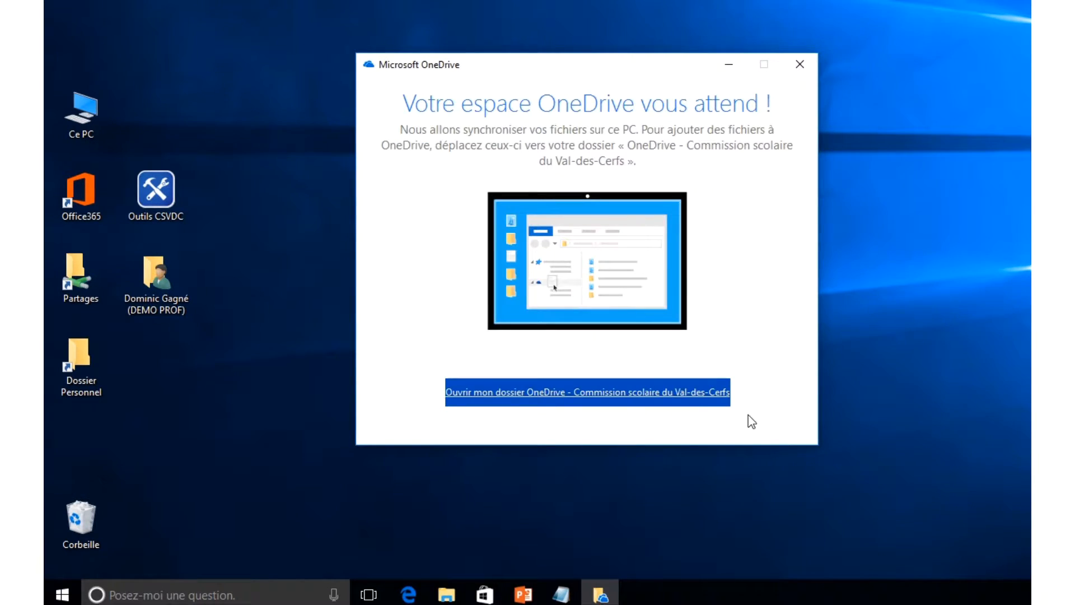
left_click(689, 398)
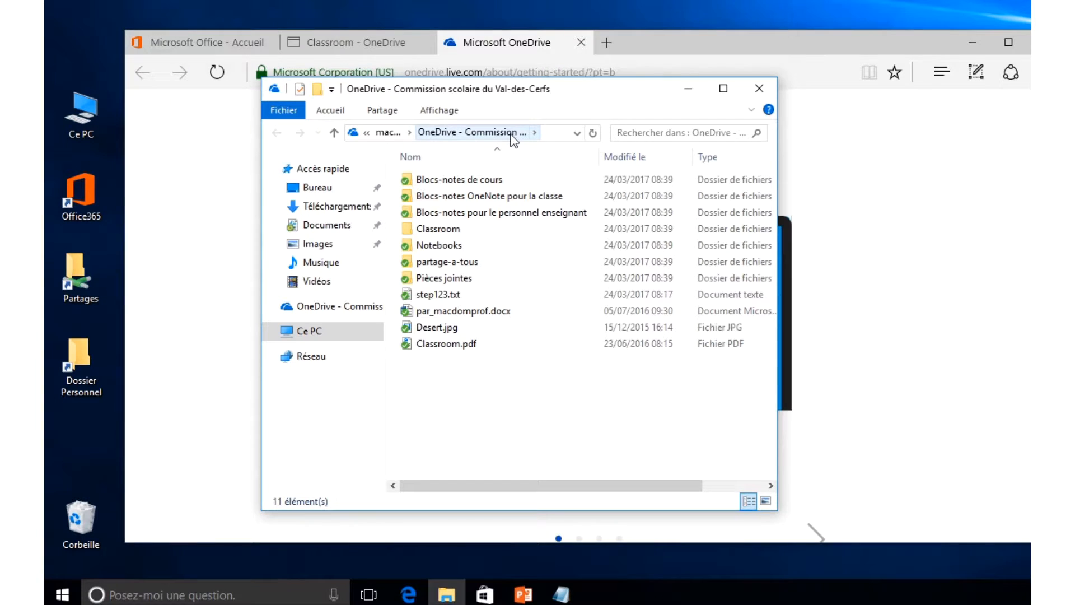
left_click(759, 88)
left_click(972, 42)
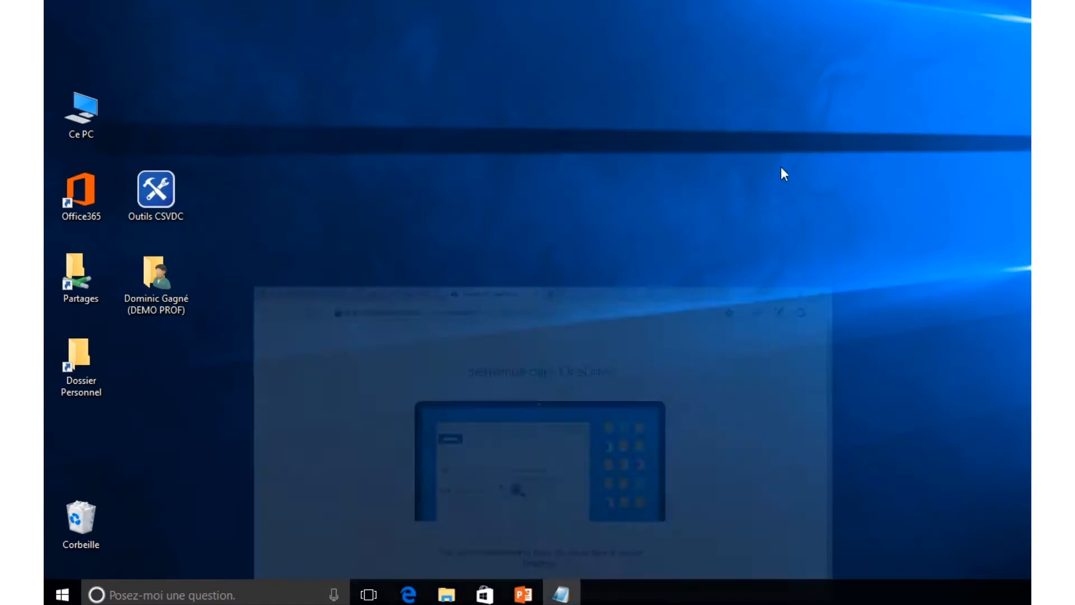
- Open OneDrive - Commission scolaire du Val-des-Cerfs from the home folder and move its window right
double_click(149, 276)
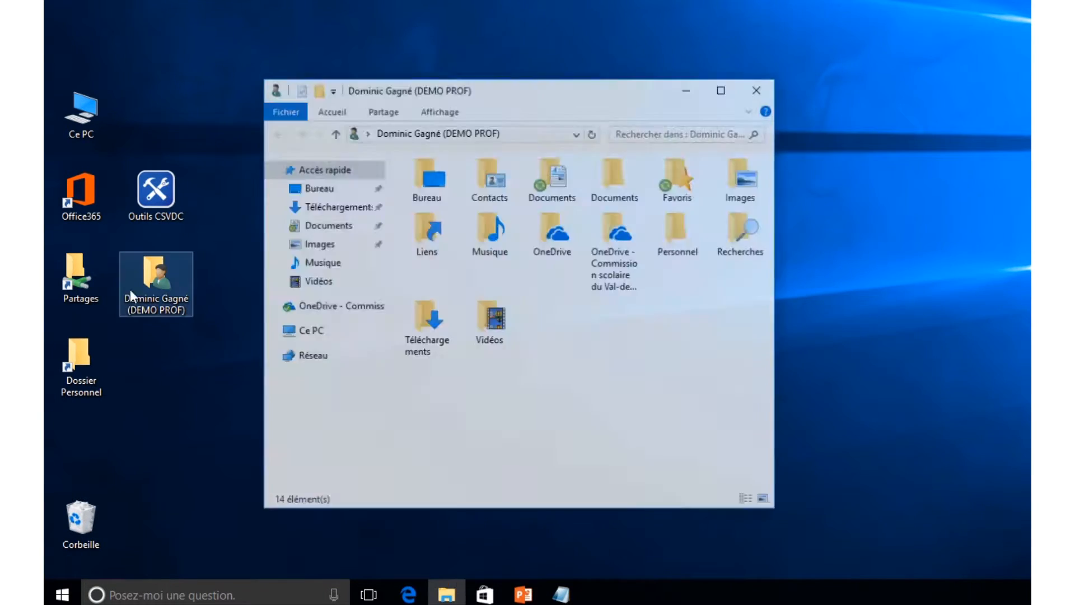
double_click(620, 241)
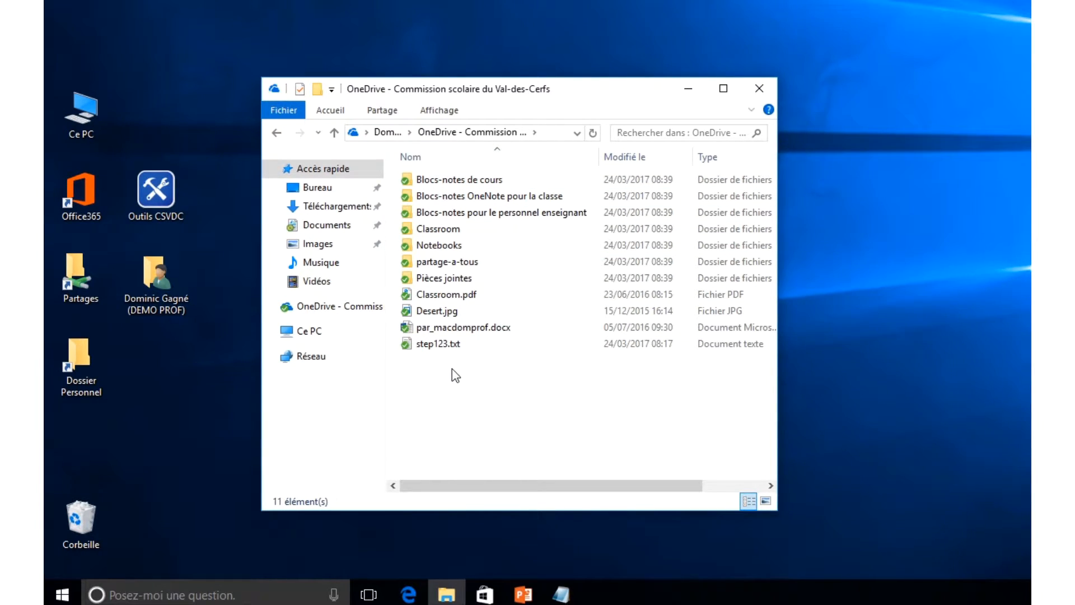
left_click_drag(445, 91, 629, 90)
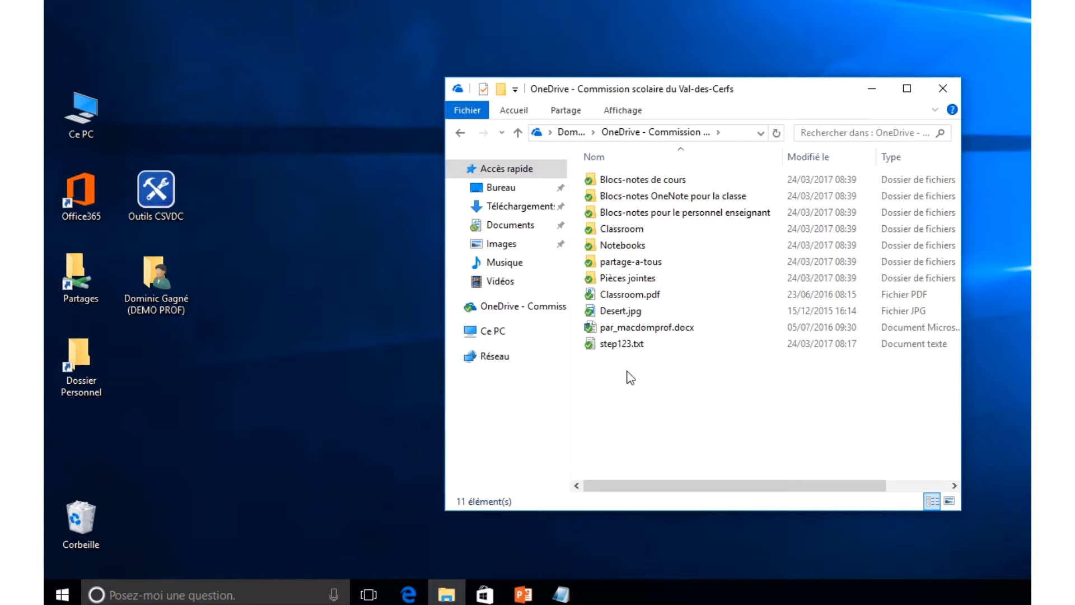
- Open the Documents folder in a second Explorer window placed at the upper left
double_click(155, 286)
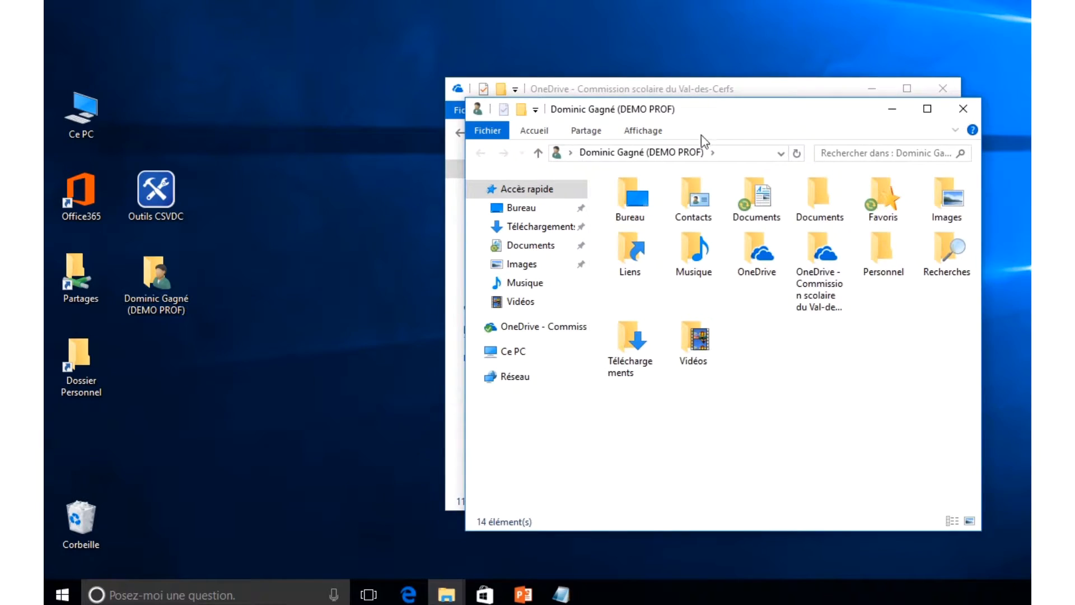
left_click_drag(770, 115, 459, 97)
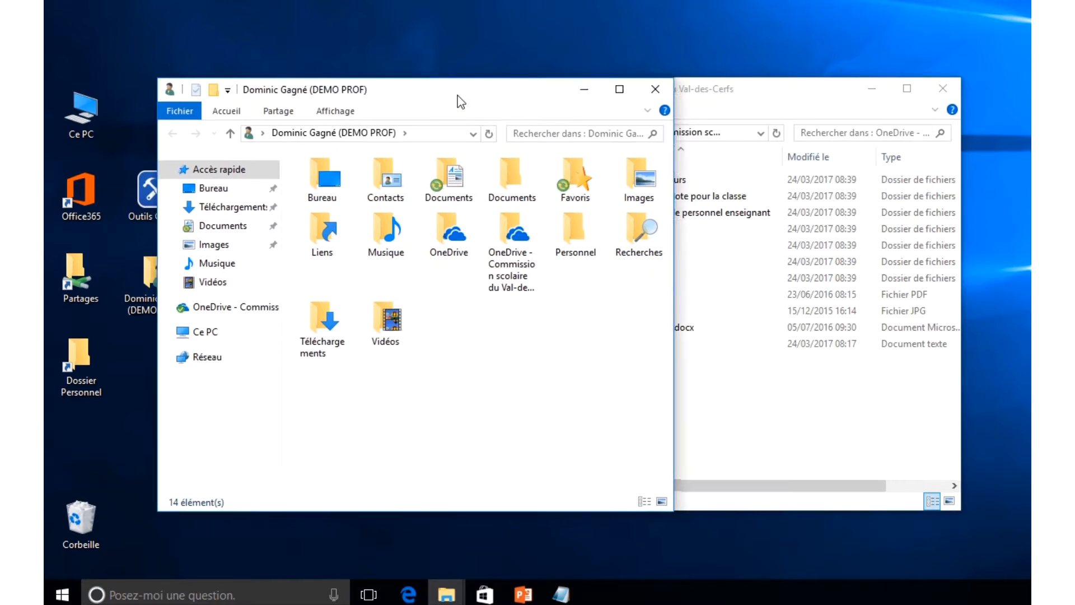
double_click(448, 174)
left_click_drag(463, 91, 402, 48)
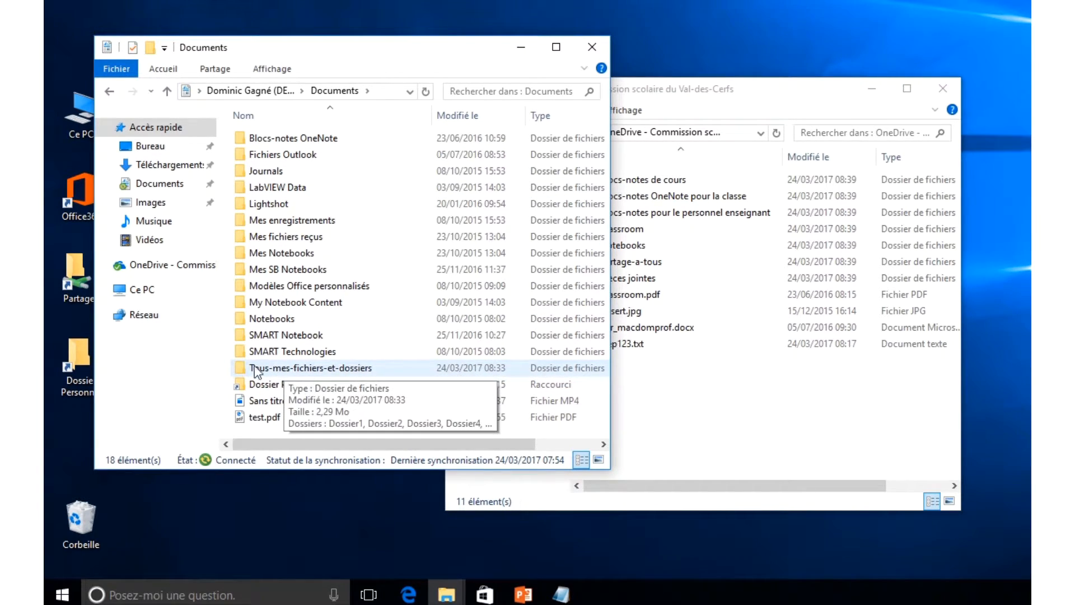
- Drag Tous-mes-fichiers-et-dossiers from Documents into the OneDrive folder window's file list
left_click(642, 407)
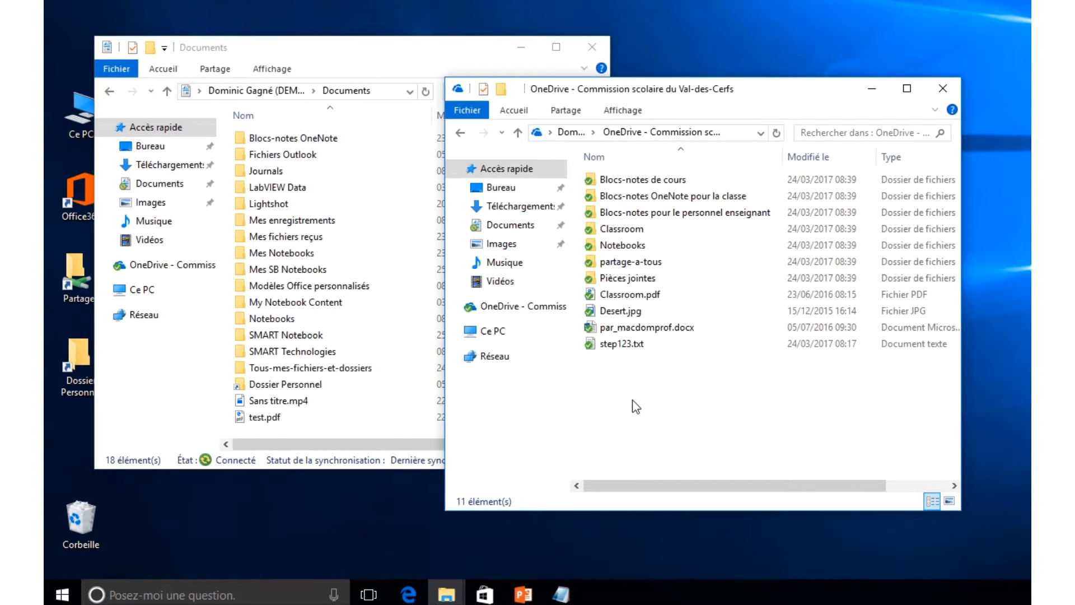
left_click_drag(619, 91, 695, 85)
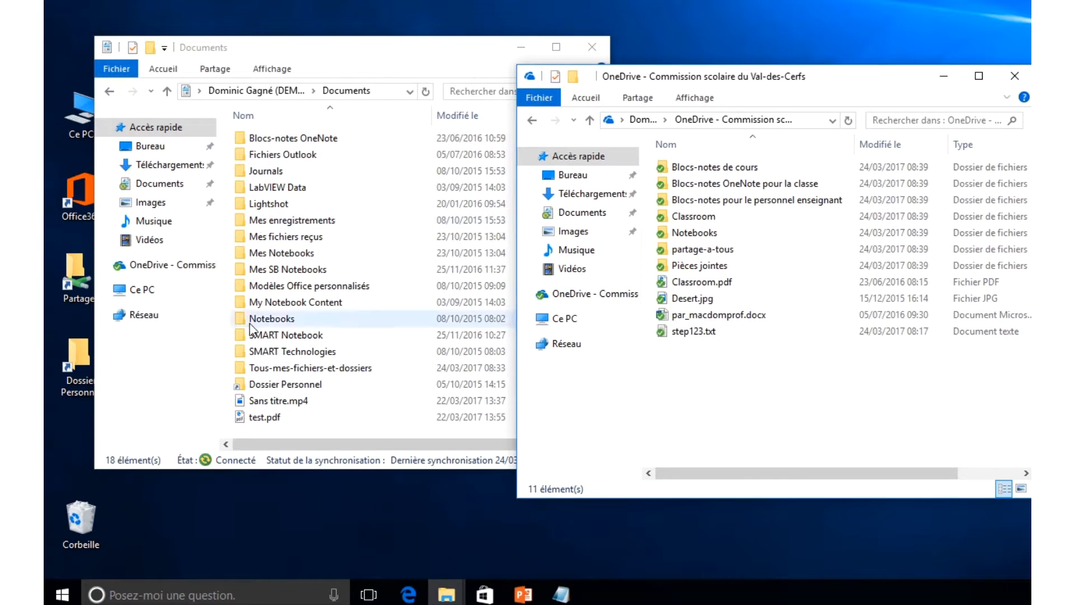
double_click(288, 368)
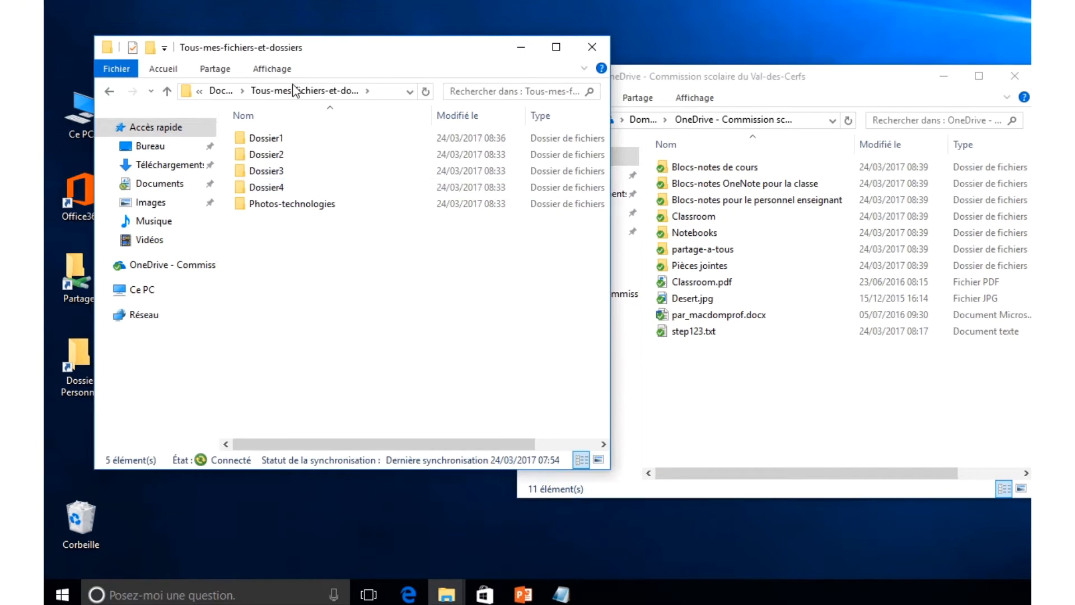
left_click(110, 92)
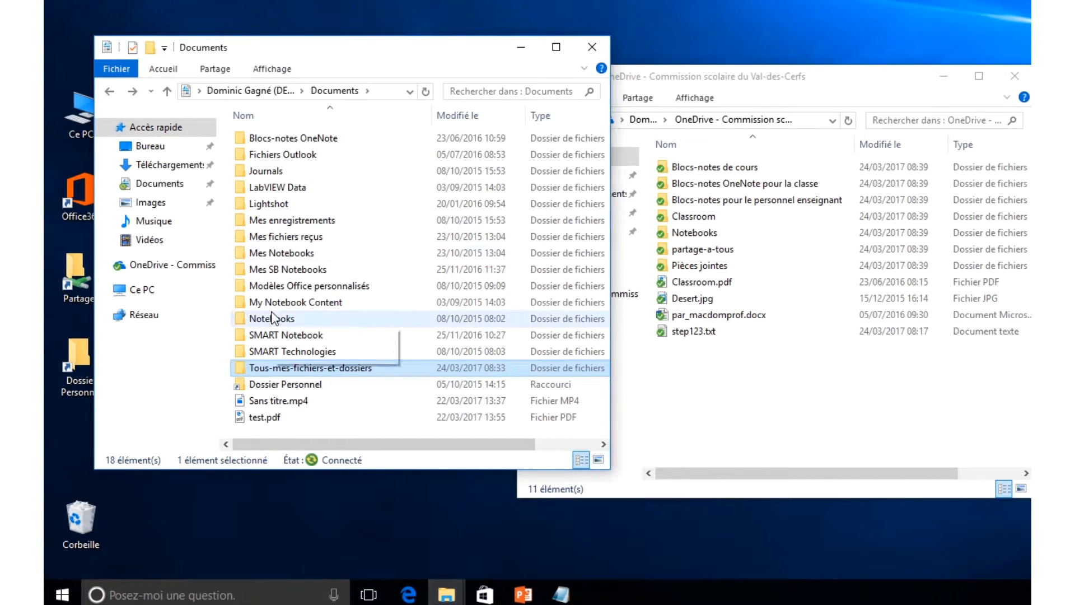
left_click(688, 405)
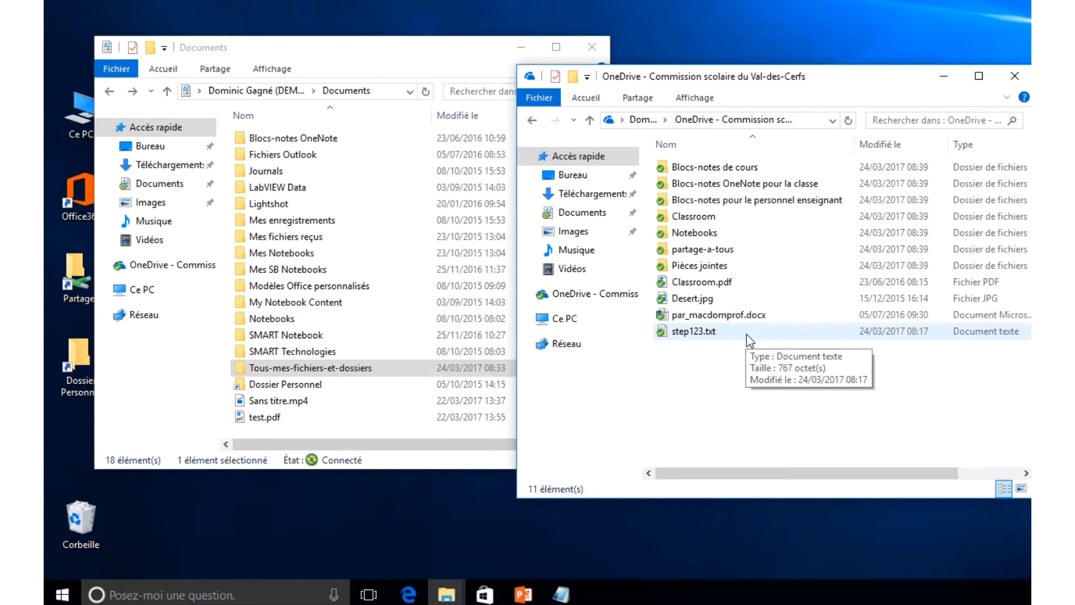
left_click(341, 370)
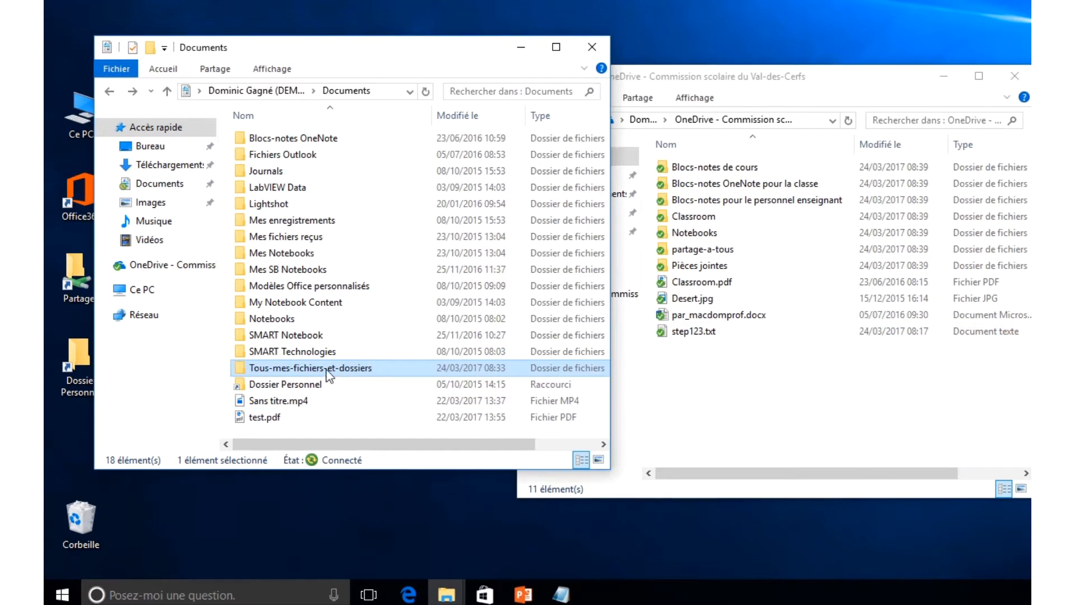
left_click_drag(271, 372, 734, 390)
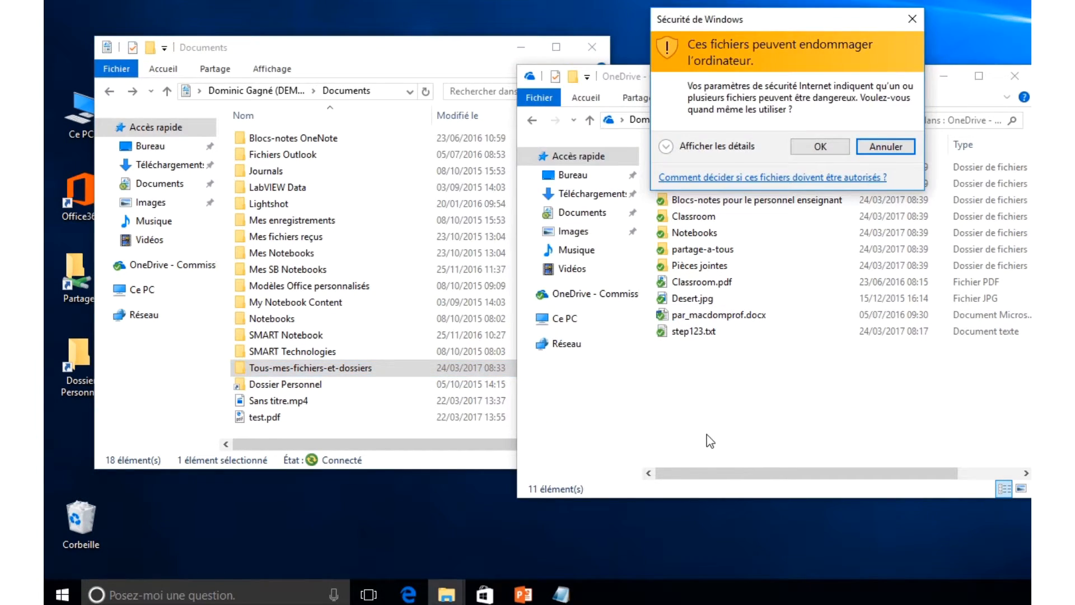
- Allow the move in the Windows security warning, then reselect Tous-mes-fichiers-et-dossiers in Documents
left_click(820, 149)
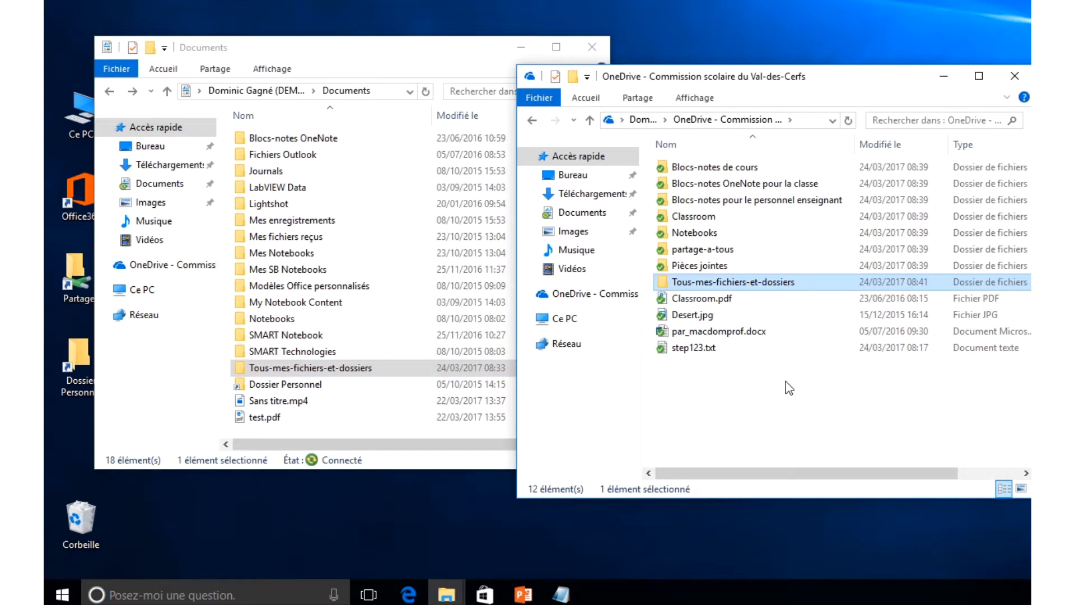
left_click(285, 371)
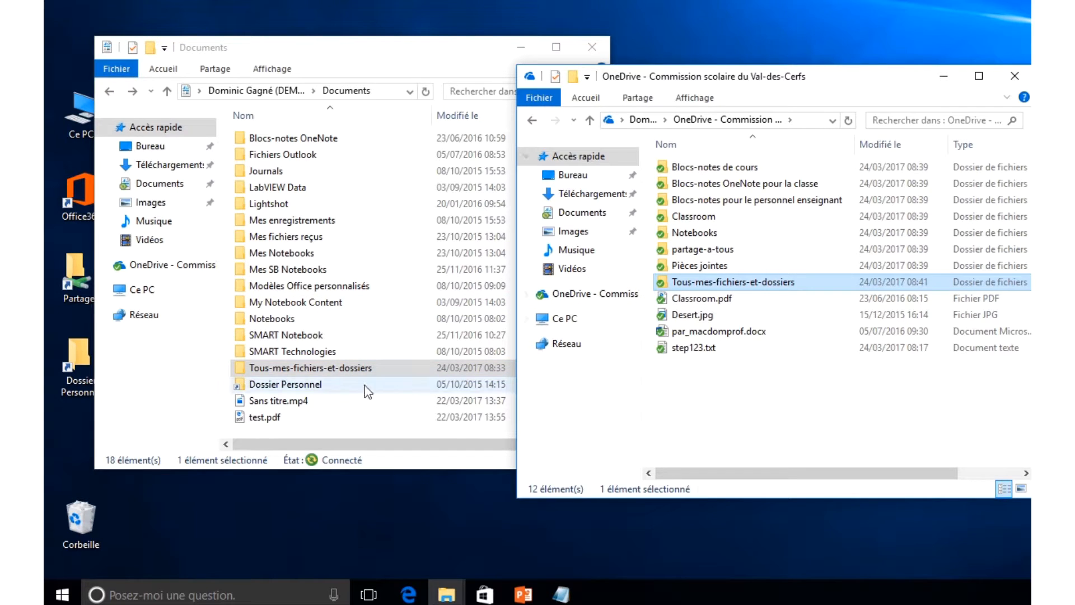
left_click(324, 369)
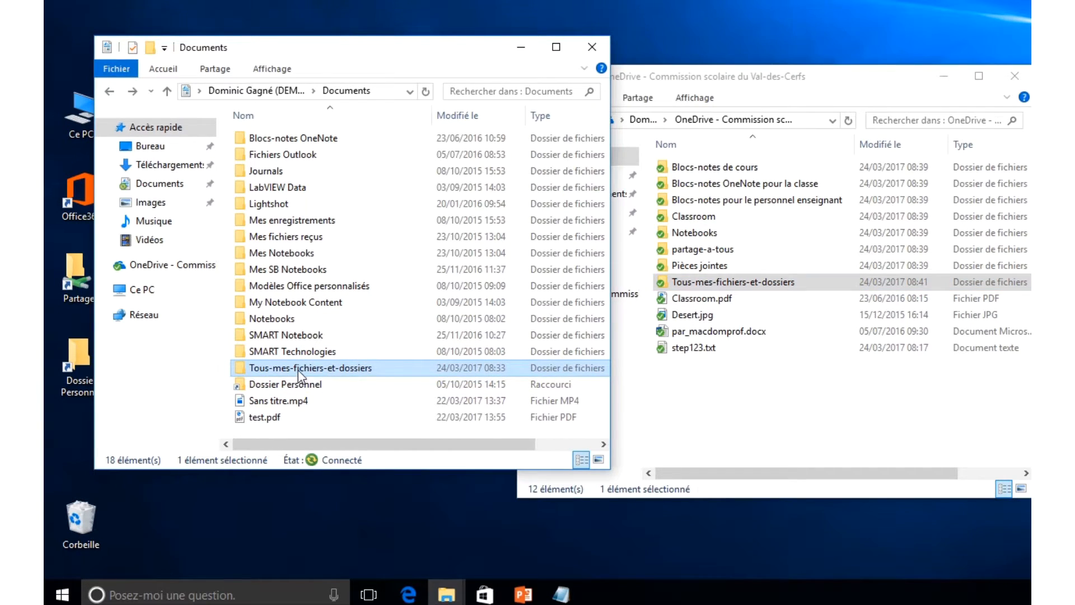
mouse_move(298, 371)
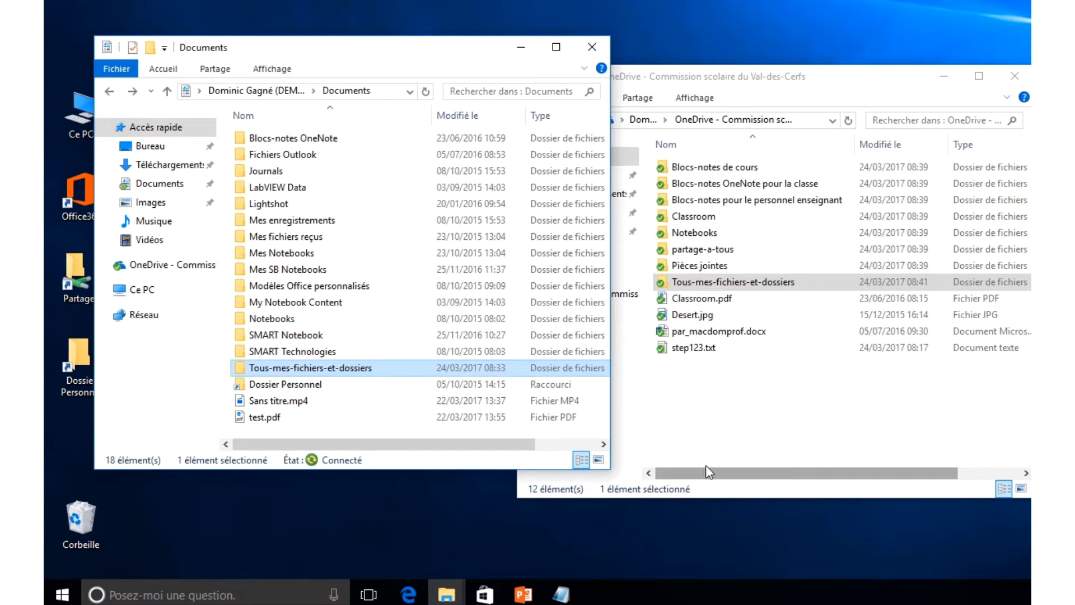
left_click(304, 369)
left_click(234, 370)
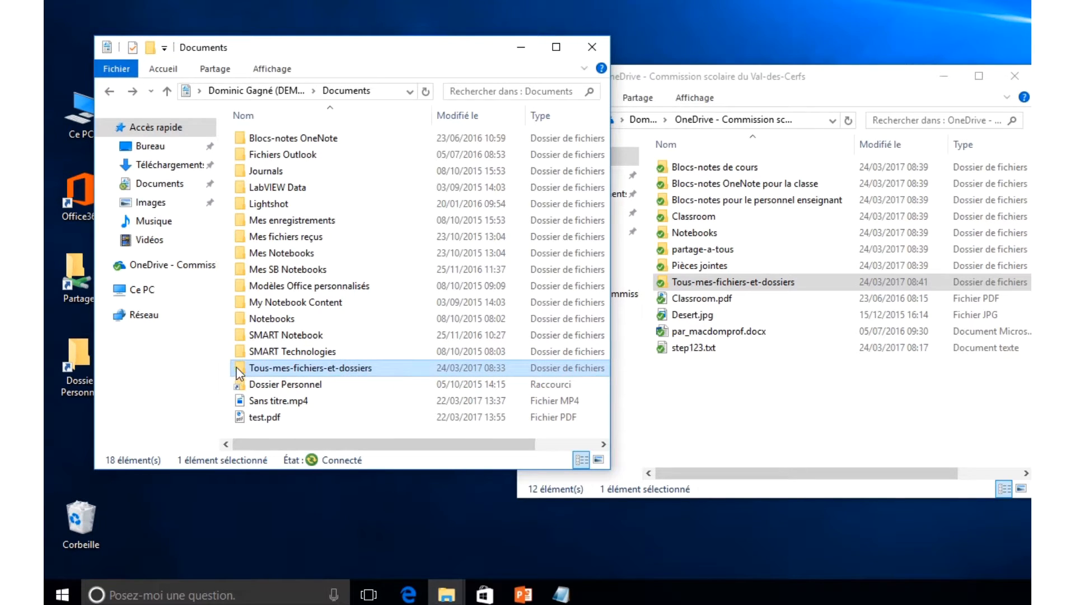
right_click(237, 369)
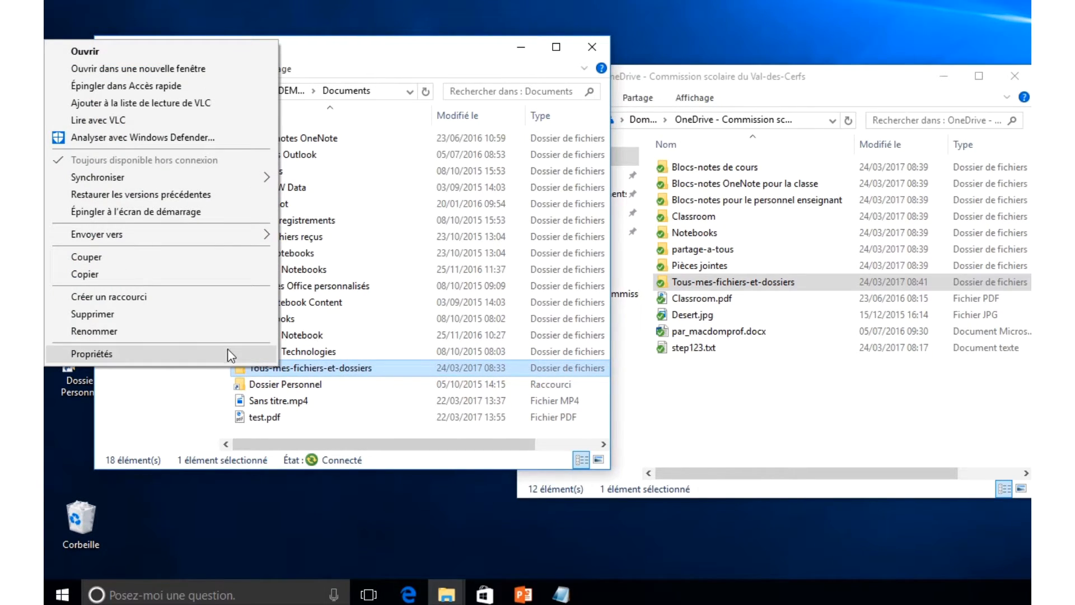
left_click(229, 354)
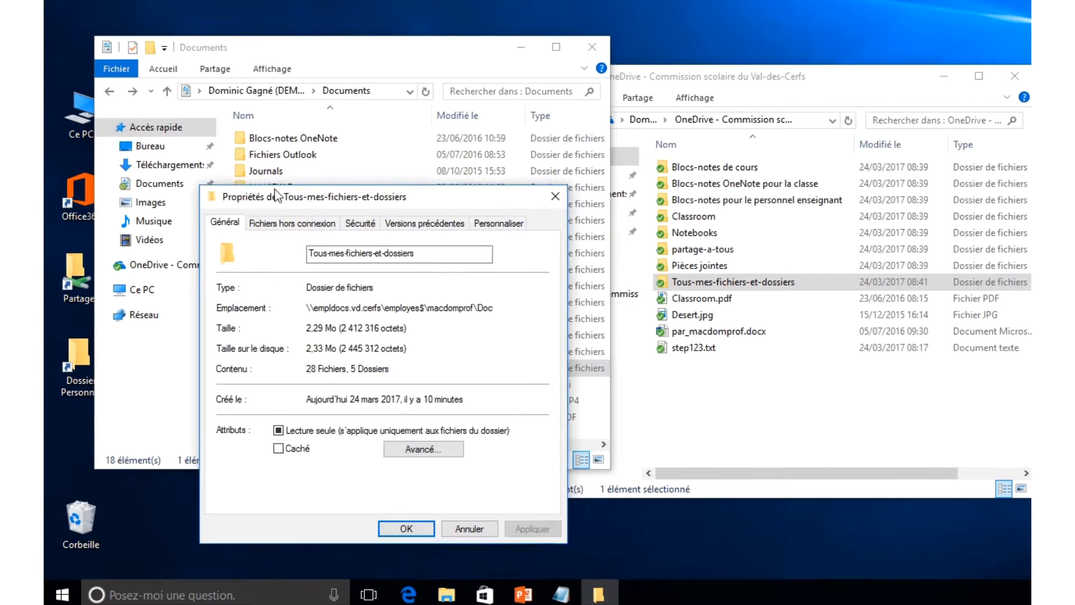
left_click_drag(276, 194, 206, 162)
left_click(755, 395)
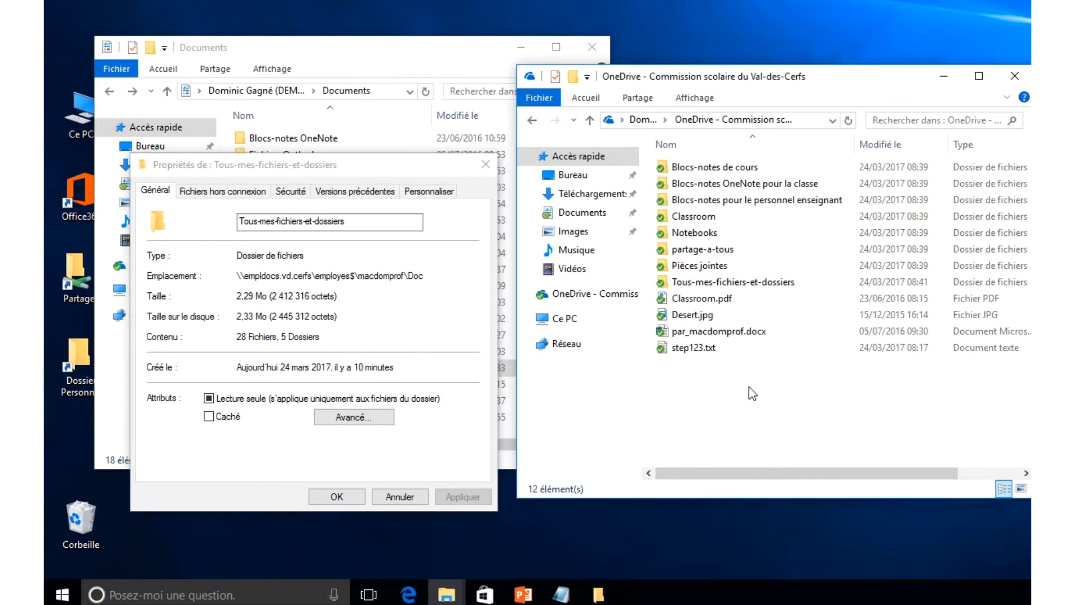
right_click(704, 281)
left_click(618, 268)
left_click_drag(847, 208, 649, 165)
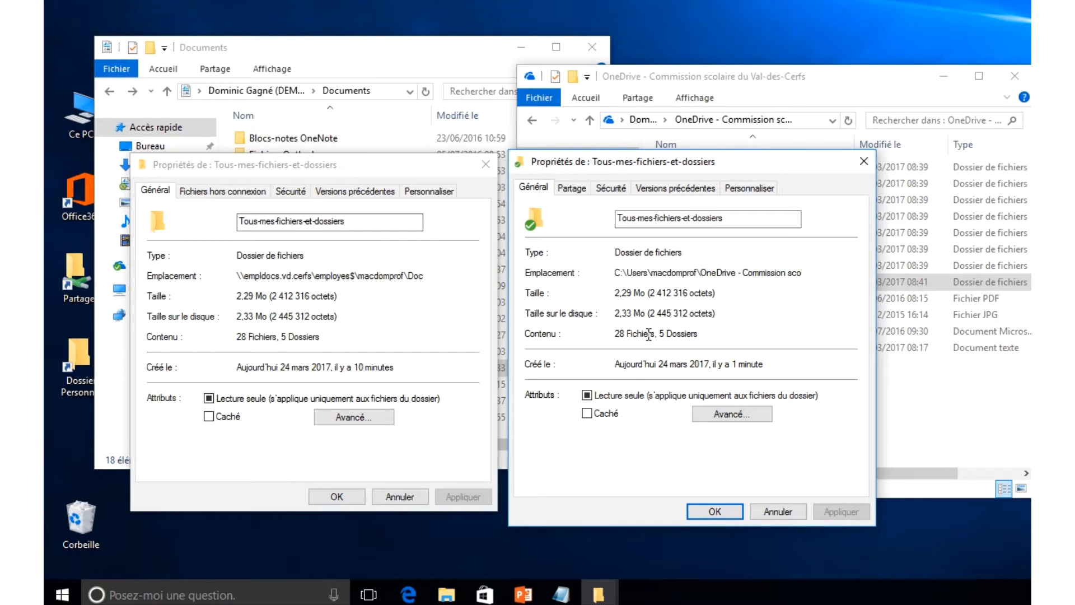
left_click(715, 511)
left_click(339, 496)
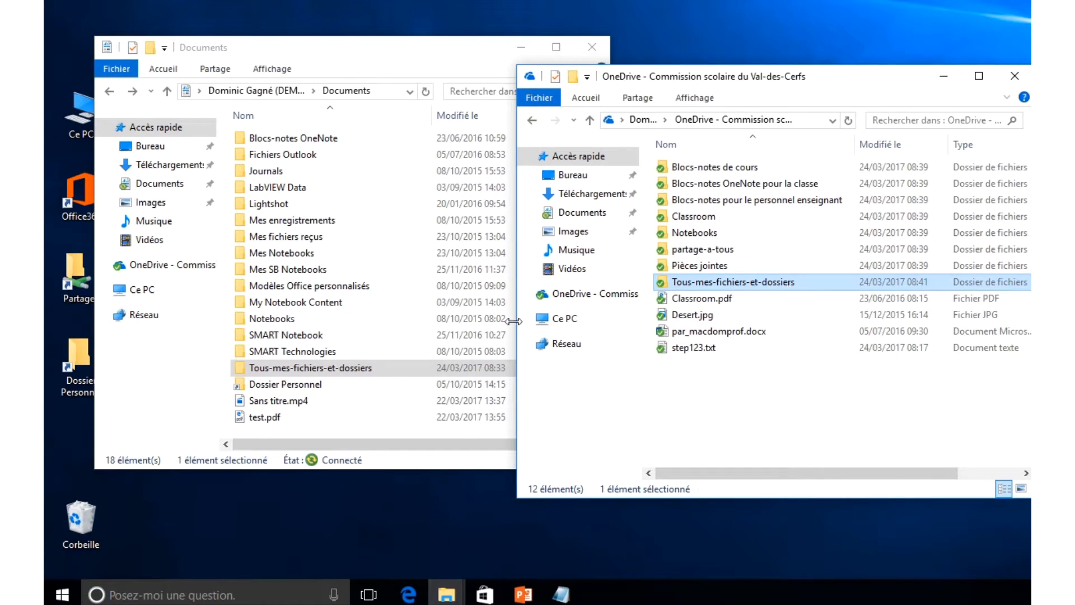
- Delete Tous-mes-fichiers-et-dossiers from the network Documents folder and close that window
right_click(240, 372)
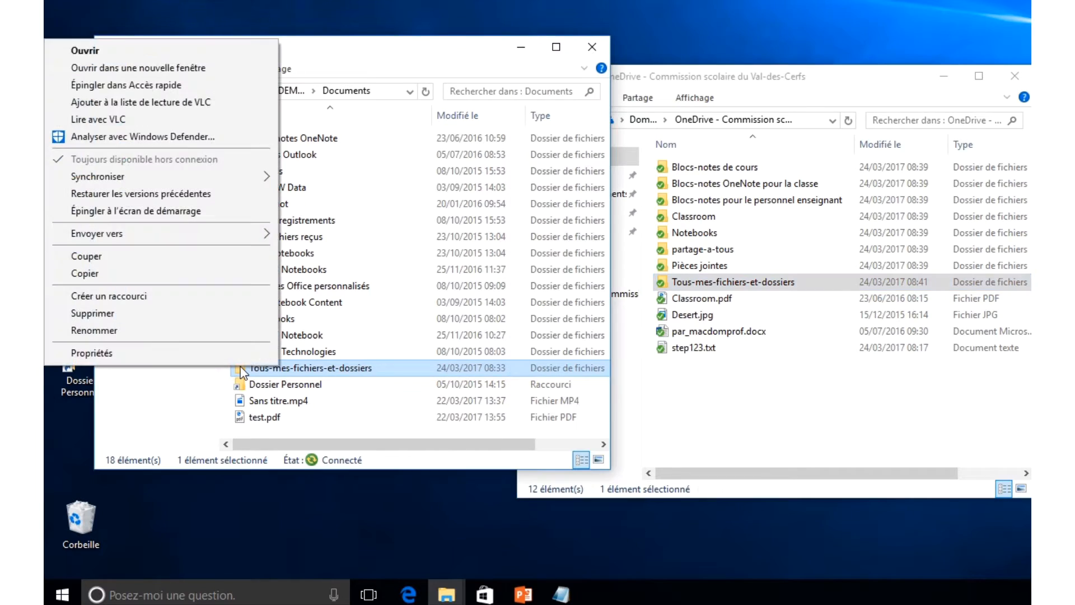
left_click(207, 318)
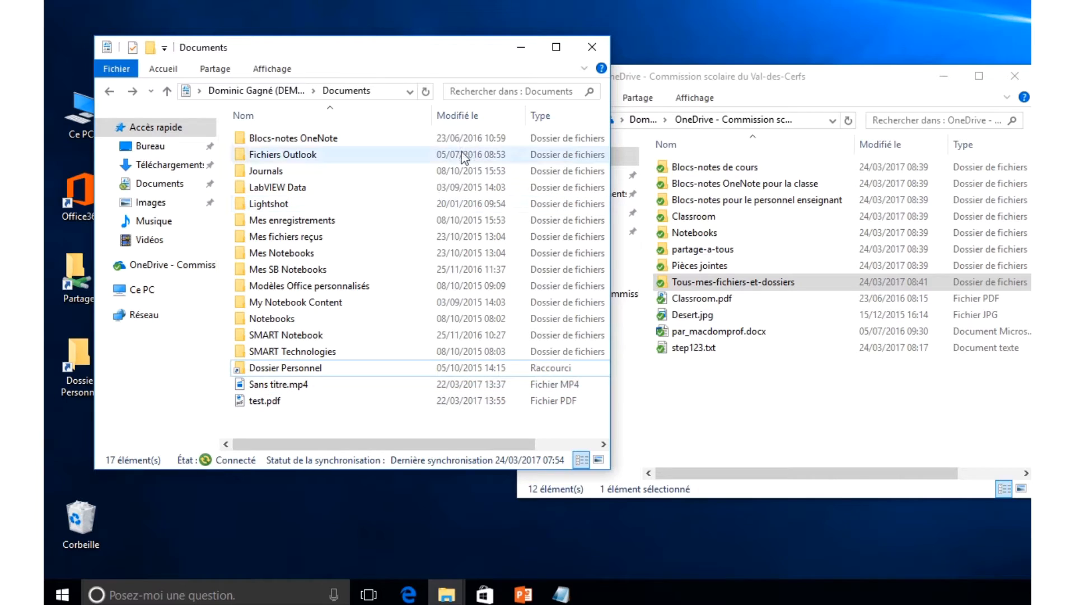
left_click(591, 46)
- Check Tous-mes-fichiers-et-dossiers' subfolders inside OneDrive - Commission scolaire, then switch to Edge
double_click(165, 268)
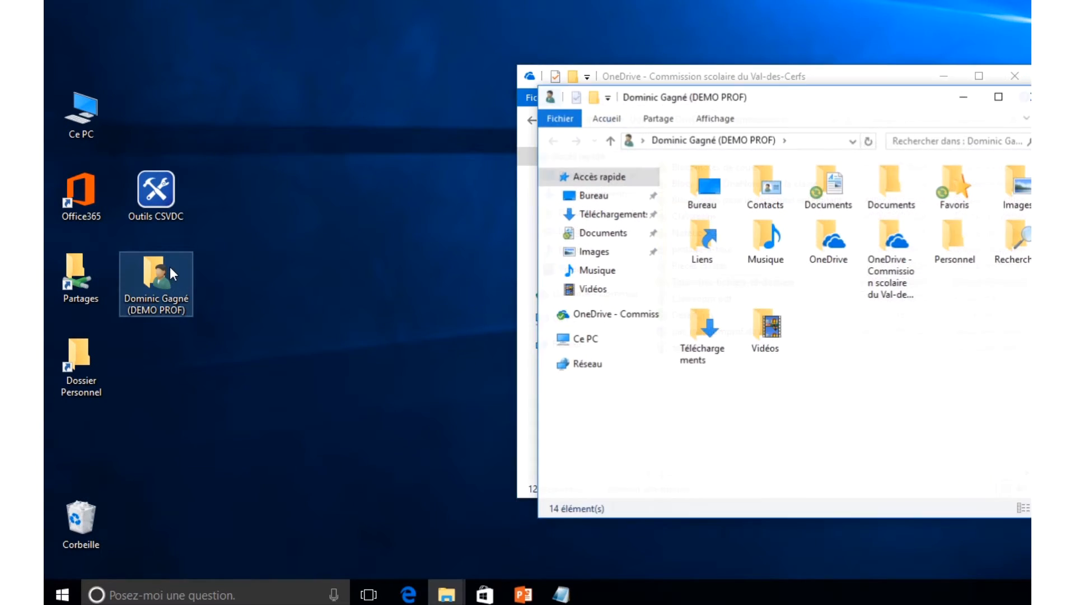
left_click_drag(779, 107, 381, 108)
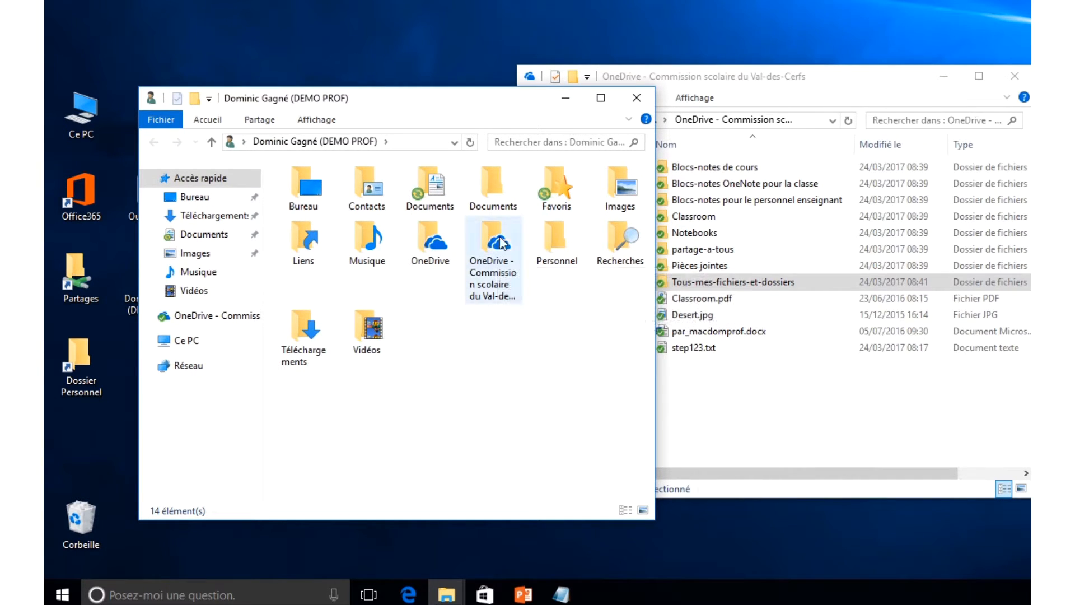
mouse_move(487, 292)
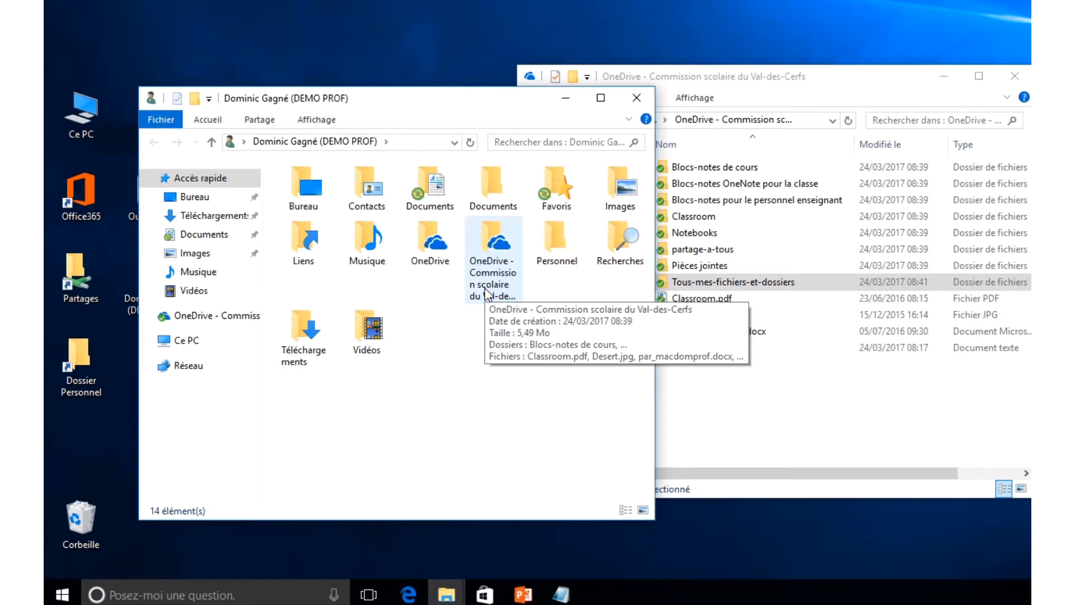
double_click(496, 263)
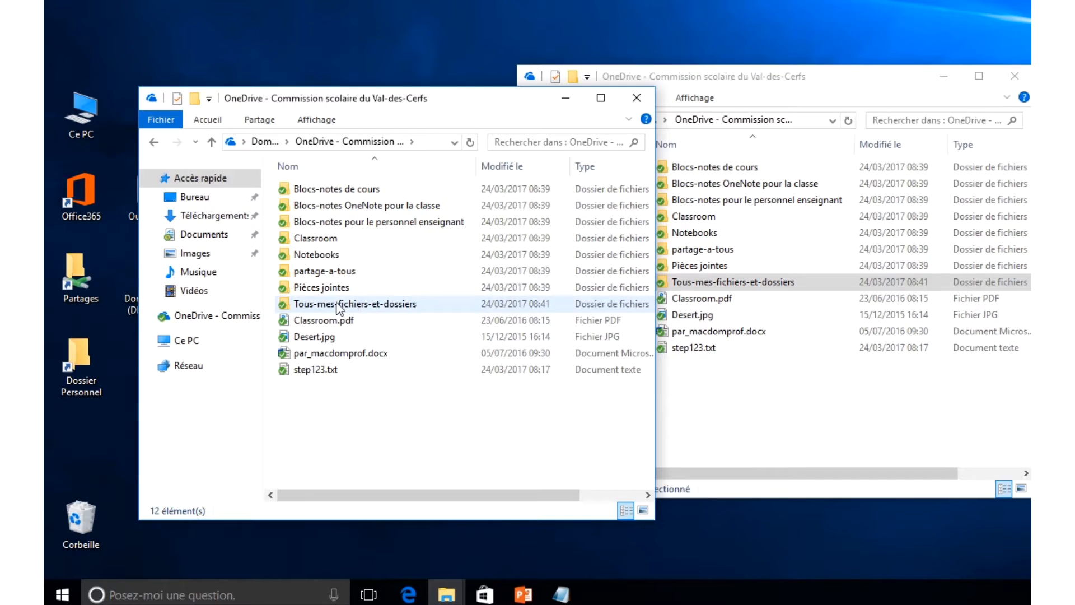
double_click(338, 306)
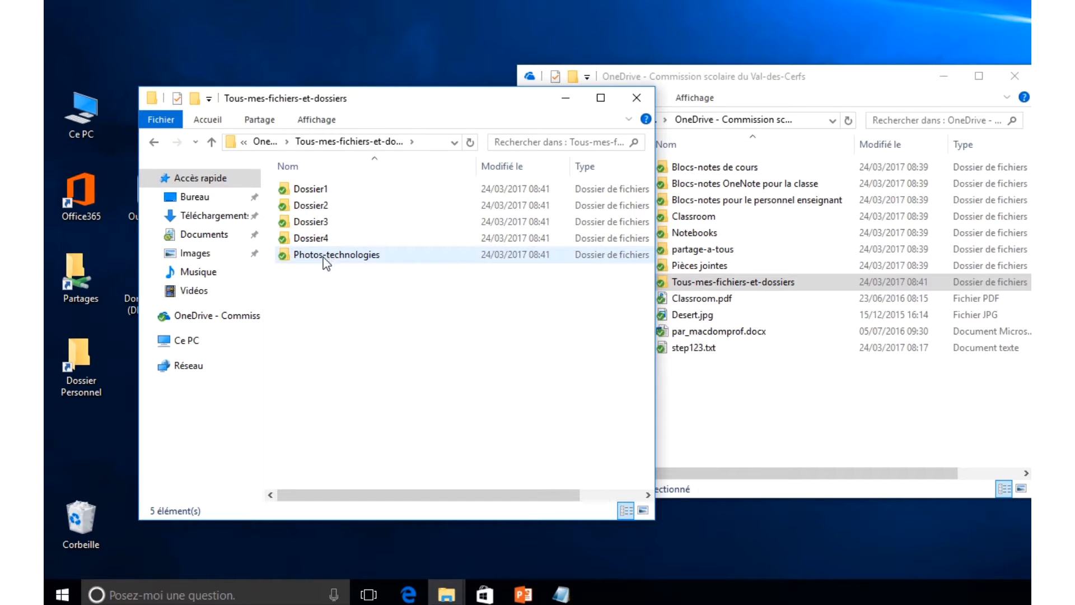
left_click(155, 143)
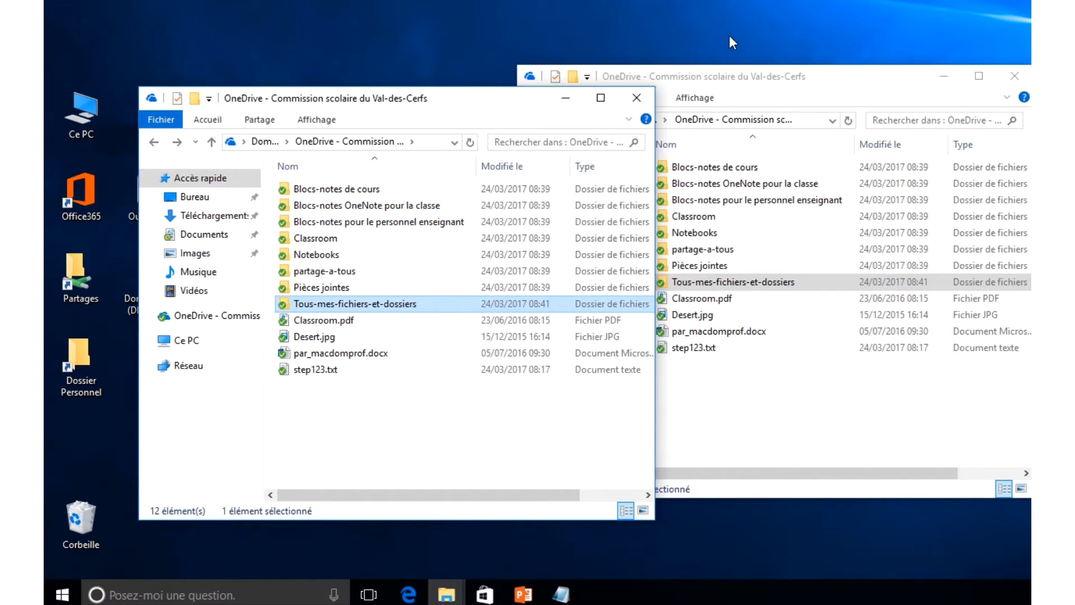
left_click(411, 591)
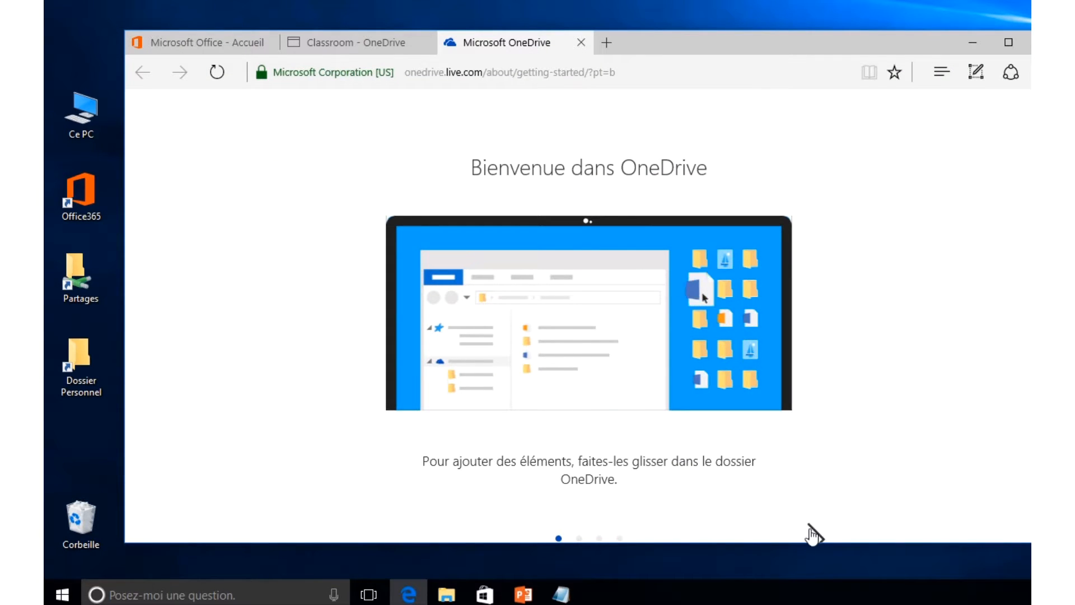
- Close the extra tabs, view Tous-mes-fichiers-et-dossiers in OneDrive web, and minimise Edge
left_click(582, 43)
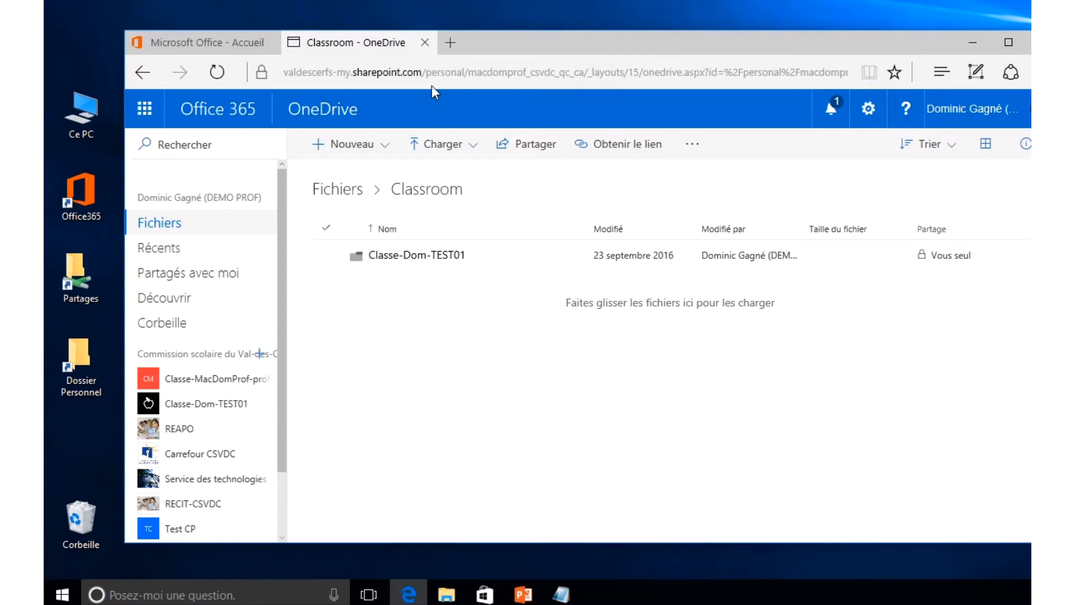
left_click(425, 43)
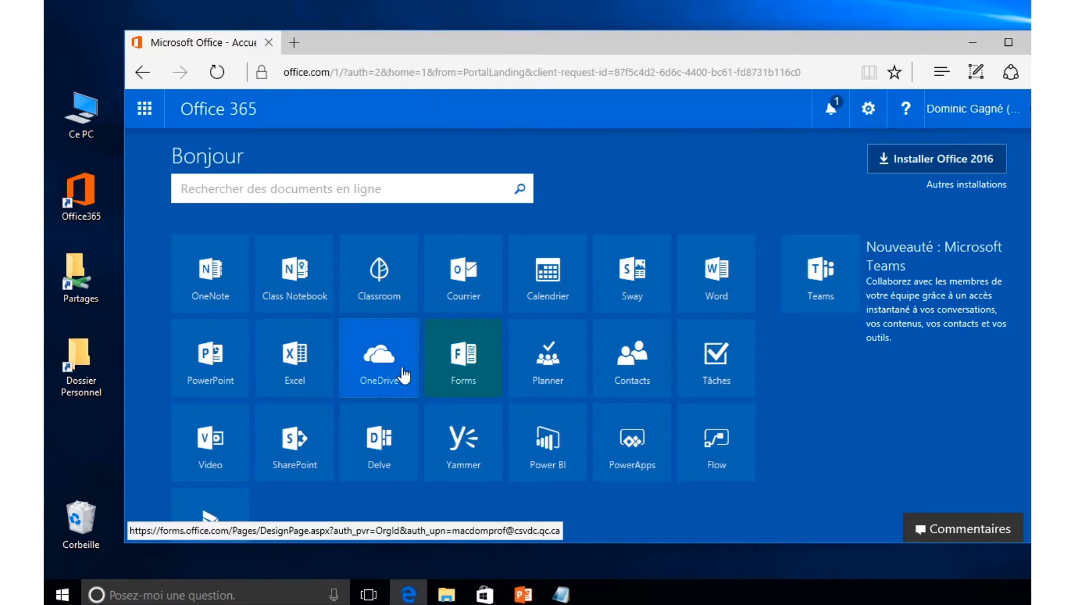
left_click(388, 372)
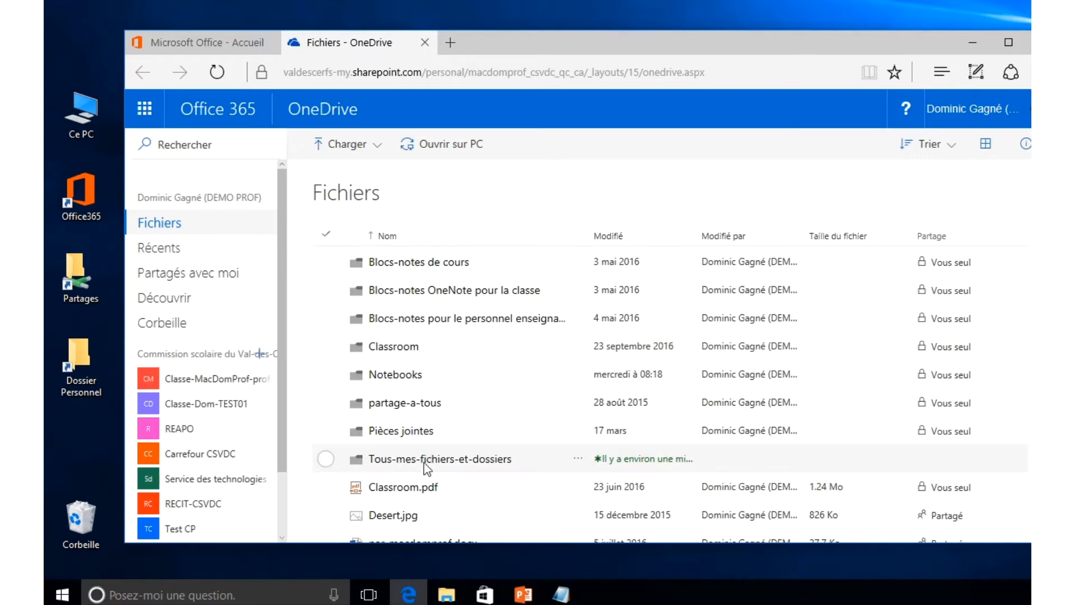
left_click(438, 460)
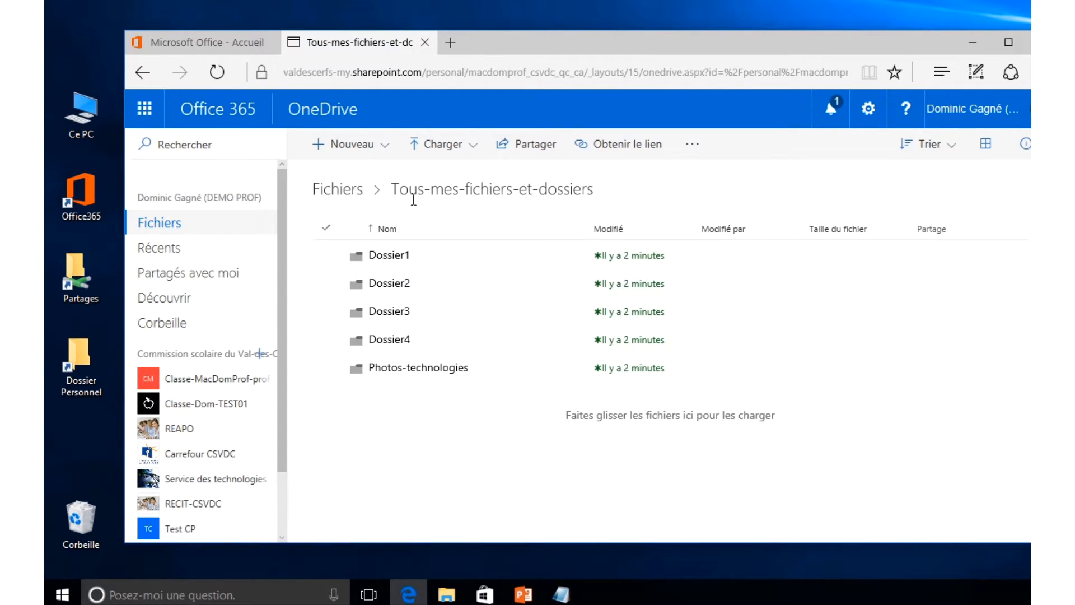
left_click(972, 42)
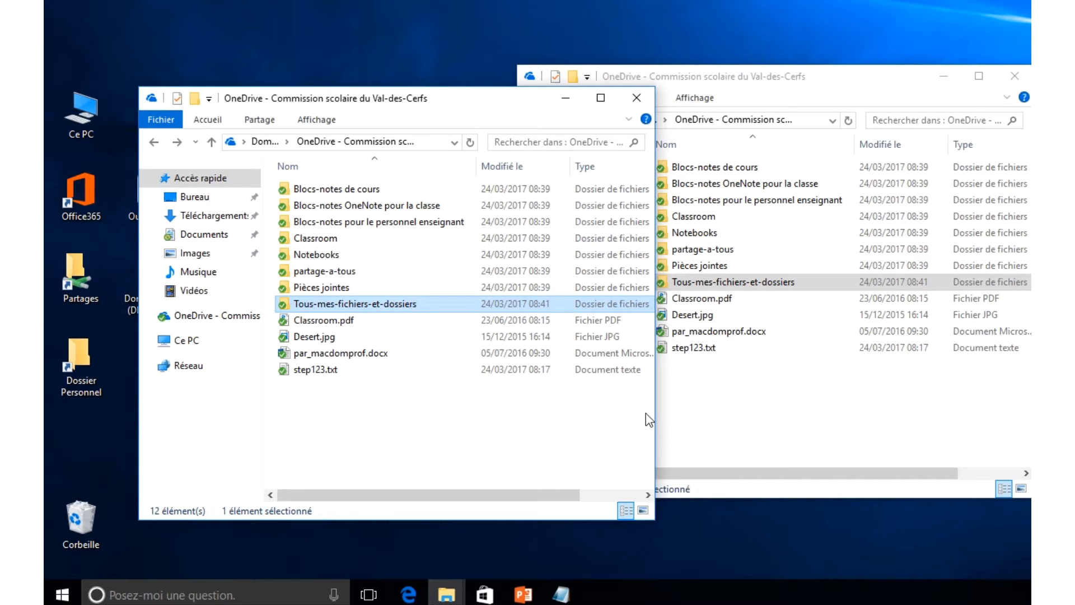
- Shake one OneDrive Explorer window to leave a single window showing Tous-mes-fichiers-et-dossiers
left_click(626, 404)
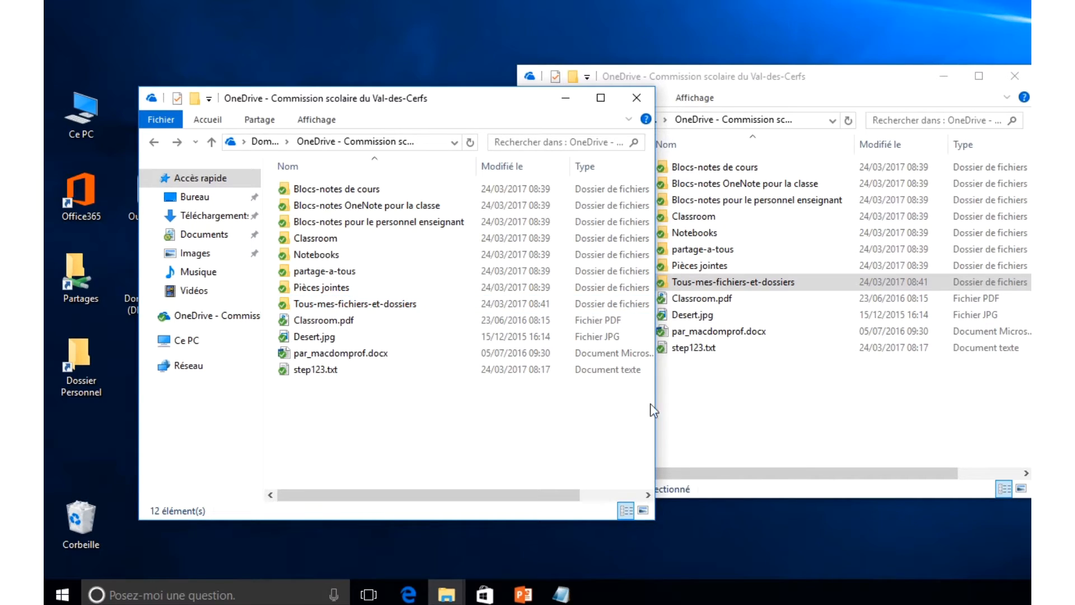
left_click(742, 408)
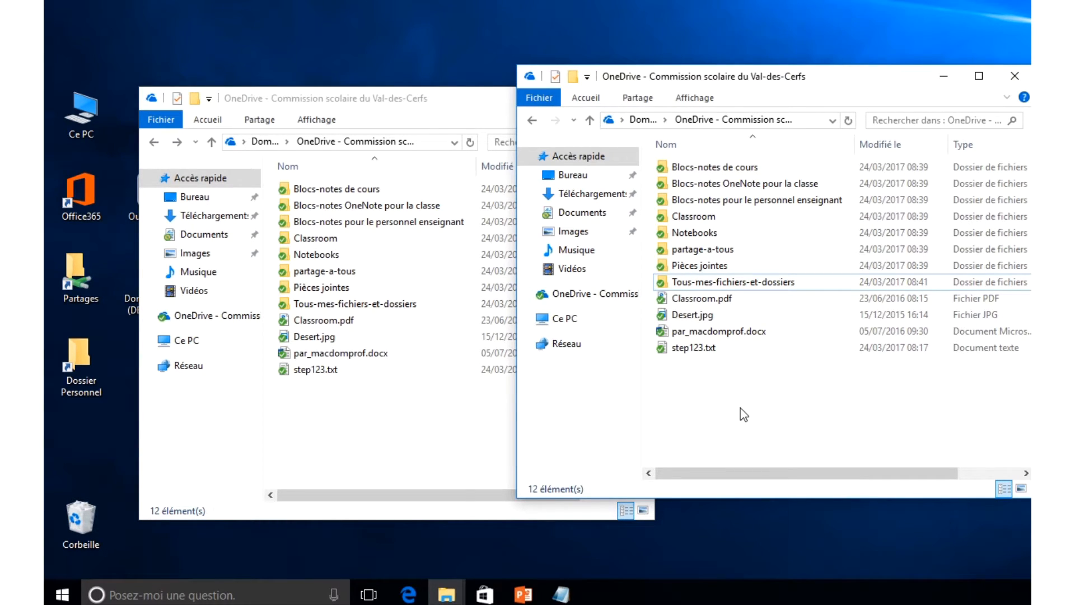
left_click(430, 410)
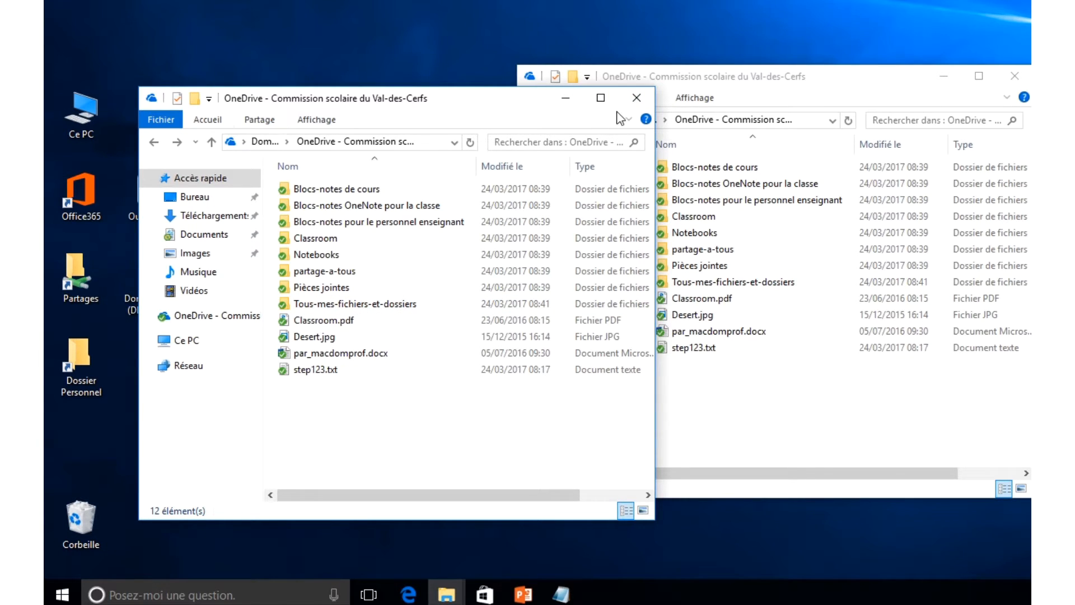
left_click_drag(669, 83, 414, 93)
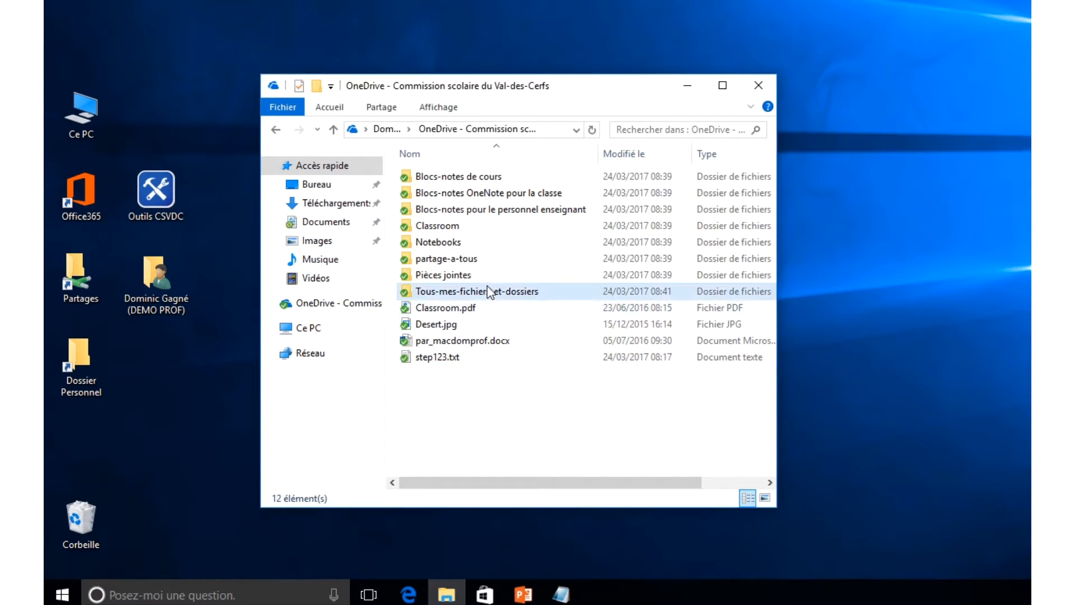
mouse_move(408, 300)
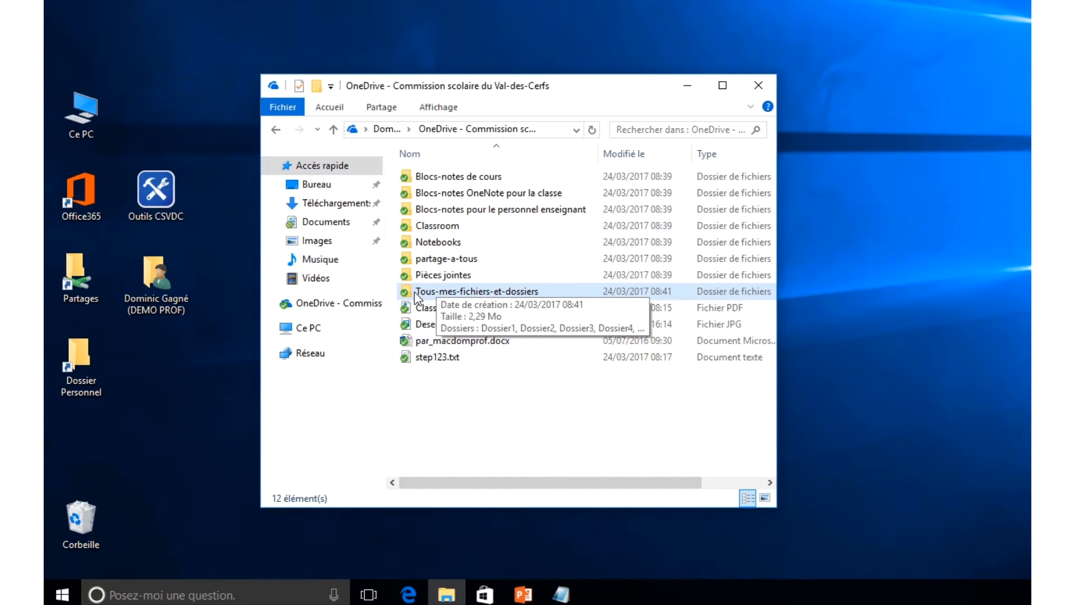